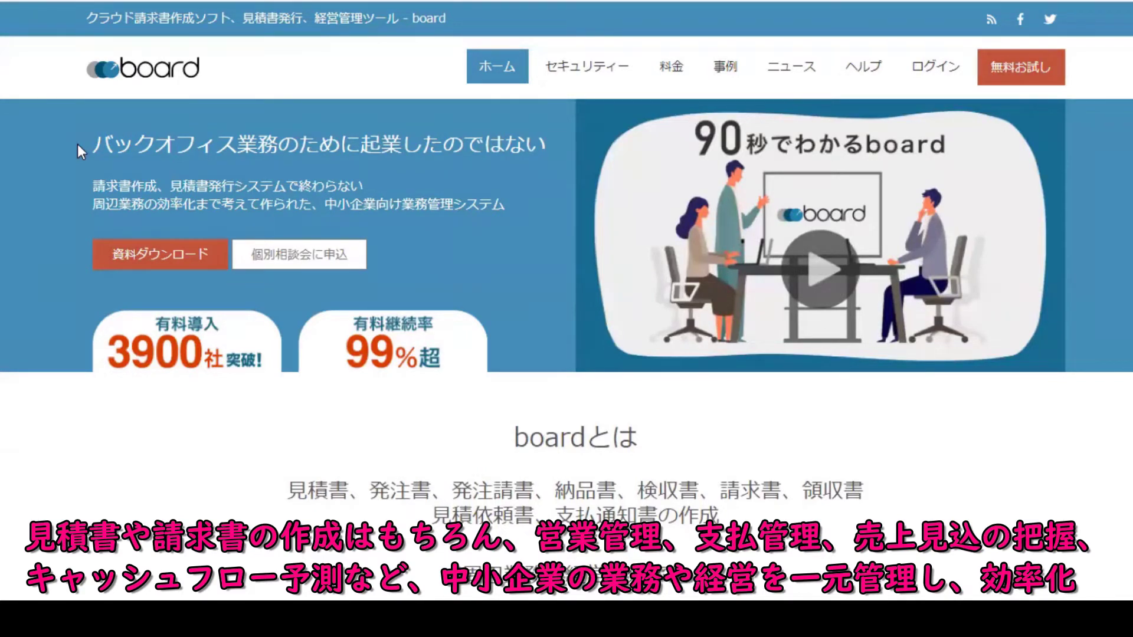
{"action": "left_click_drag", "start_coordinate": [97, 151], "coordinate": [307, 166]}
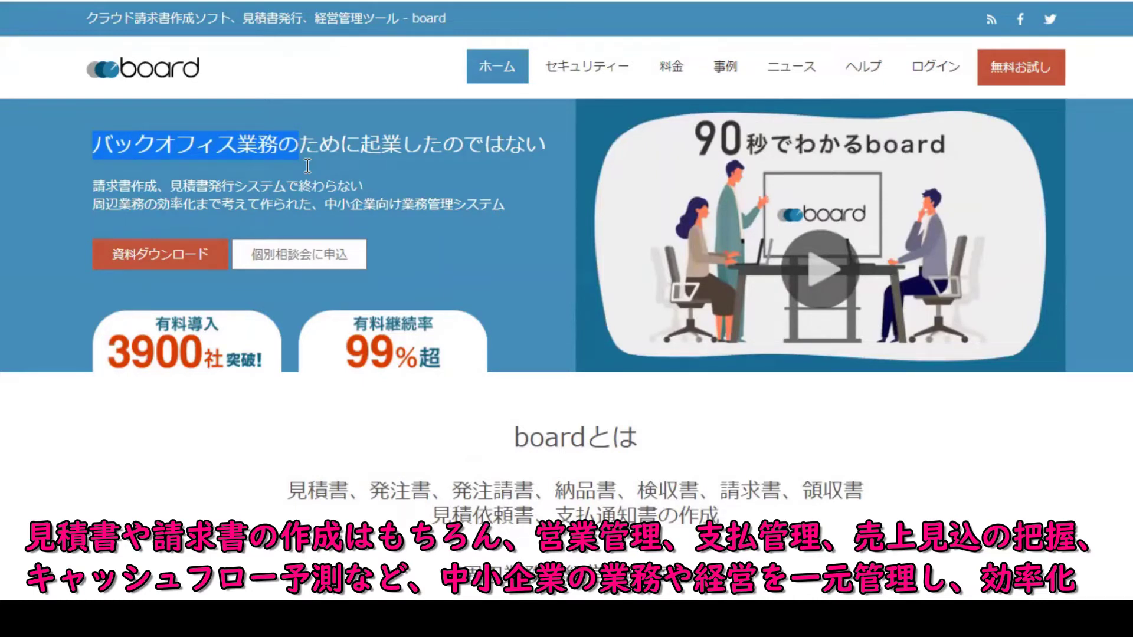
{"action": "left_click_drag", "start_coordinate": [308, 165], "coordinate": [473, 142]}
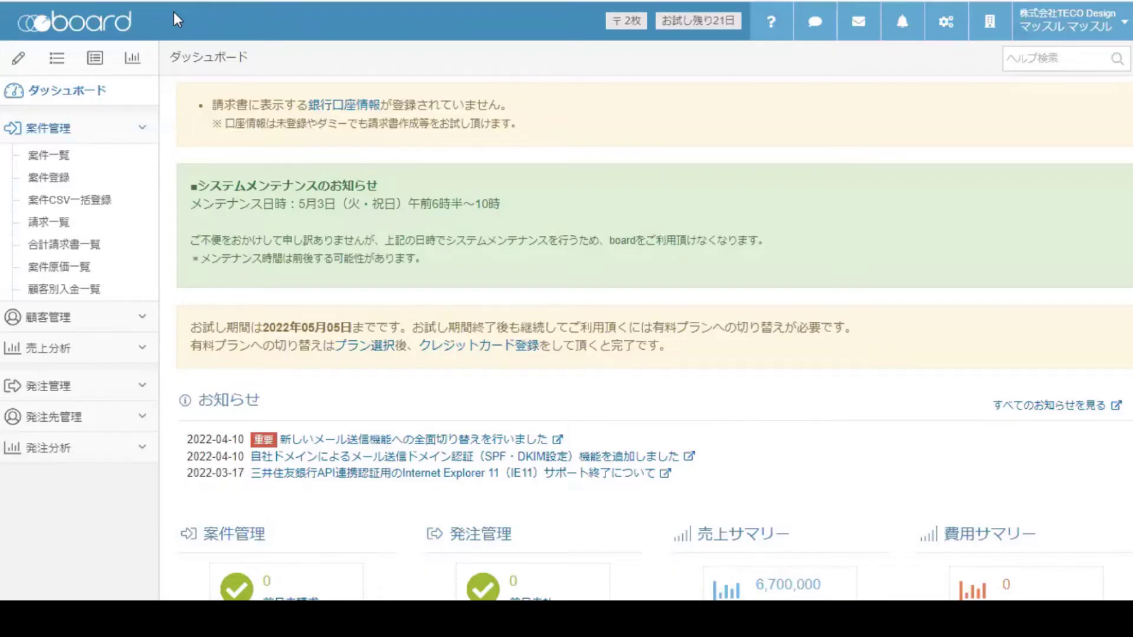
Step: Examine the dashboard's project, order, sales and cost summaries
{"action": "left_click", "coordinate": [106, 138]}
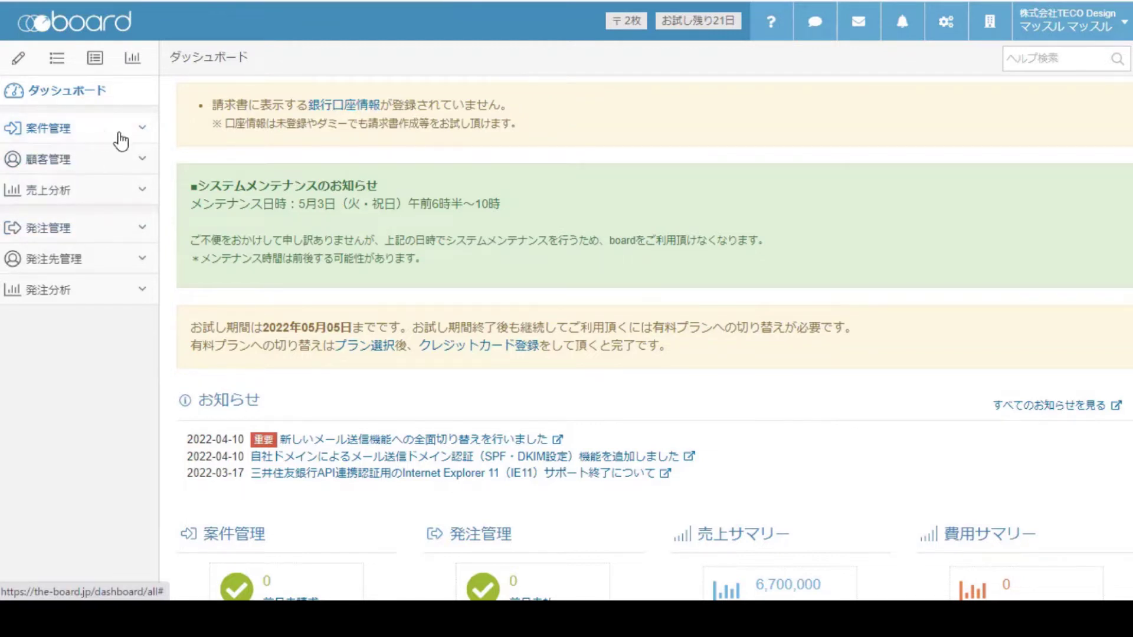
{"action": "left_click", "coordinate": [82, 98]}
{"action": "scroll", "coordinate": [553, 229], "scroll_direction": "down", "scroll_amount": 5}
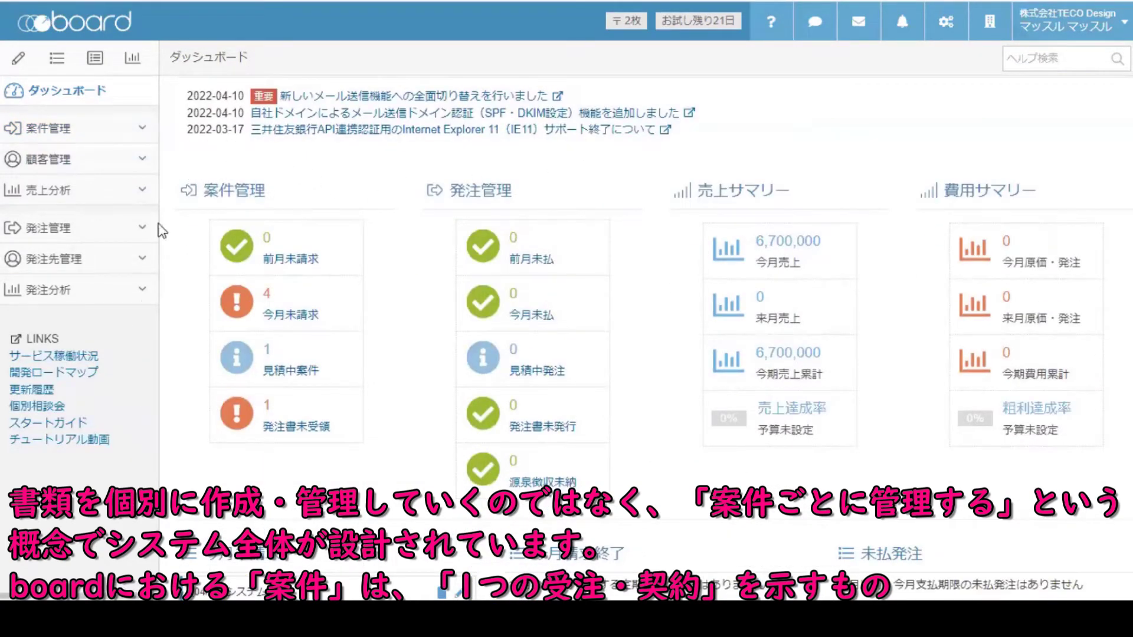
Step: Start a new project registration (案件登録) and choose マッスル建築① as the customer
{"action": "left_click", "coordinate": [49, 134]}
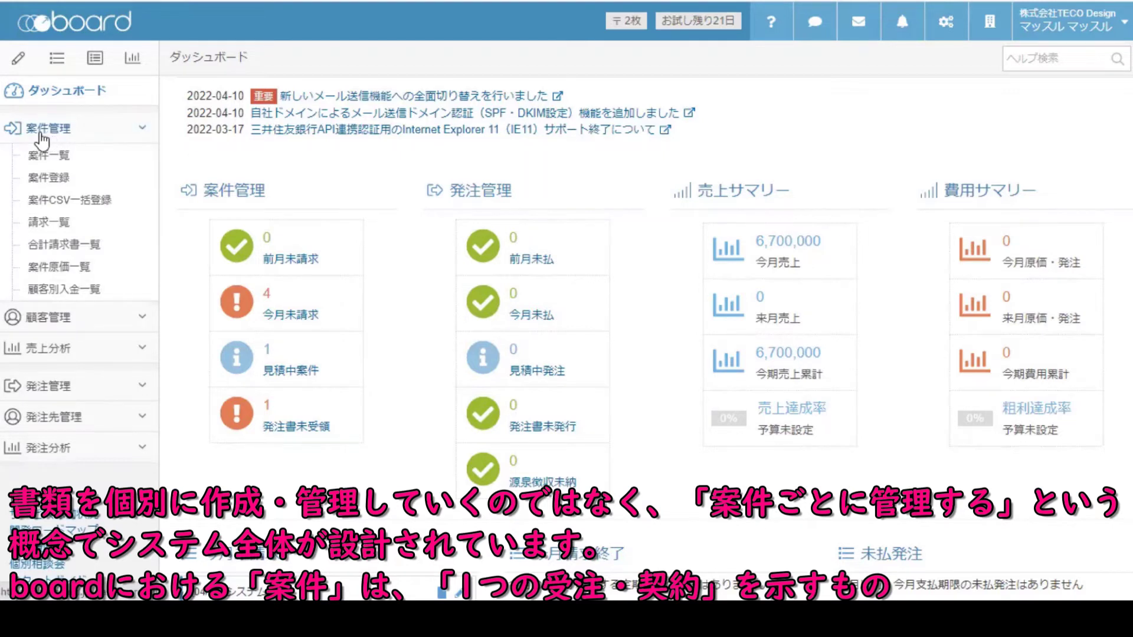
{"action": "left_click", "coordinate": [89, 178]}
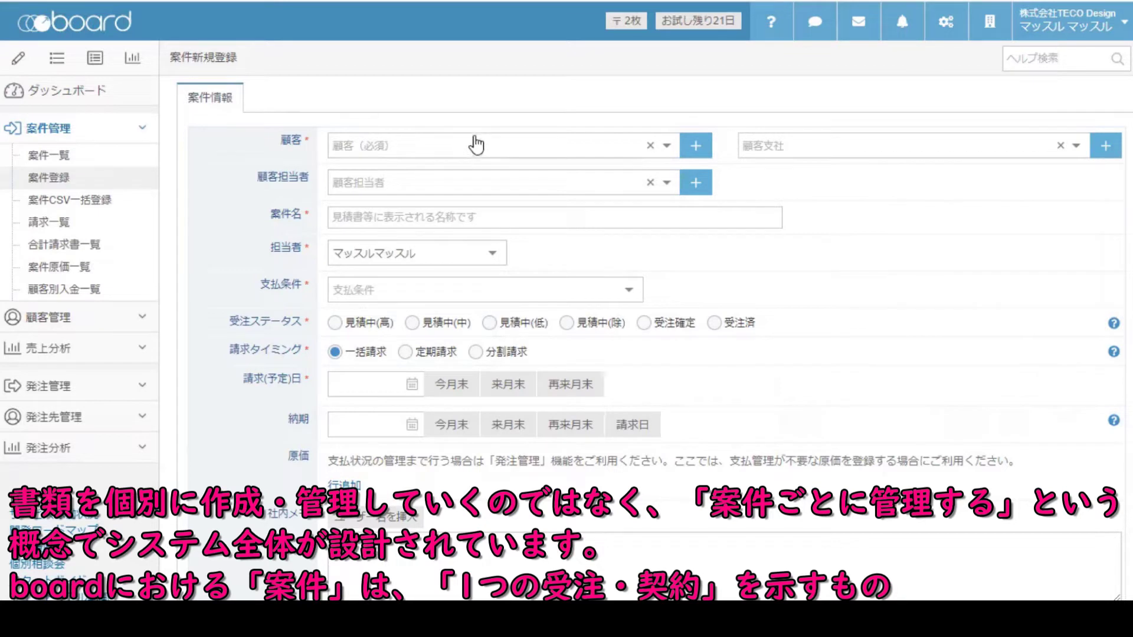
{"action": "left_click", "coordinate": [507, 146]}
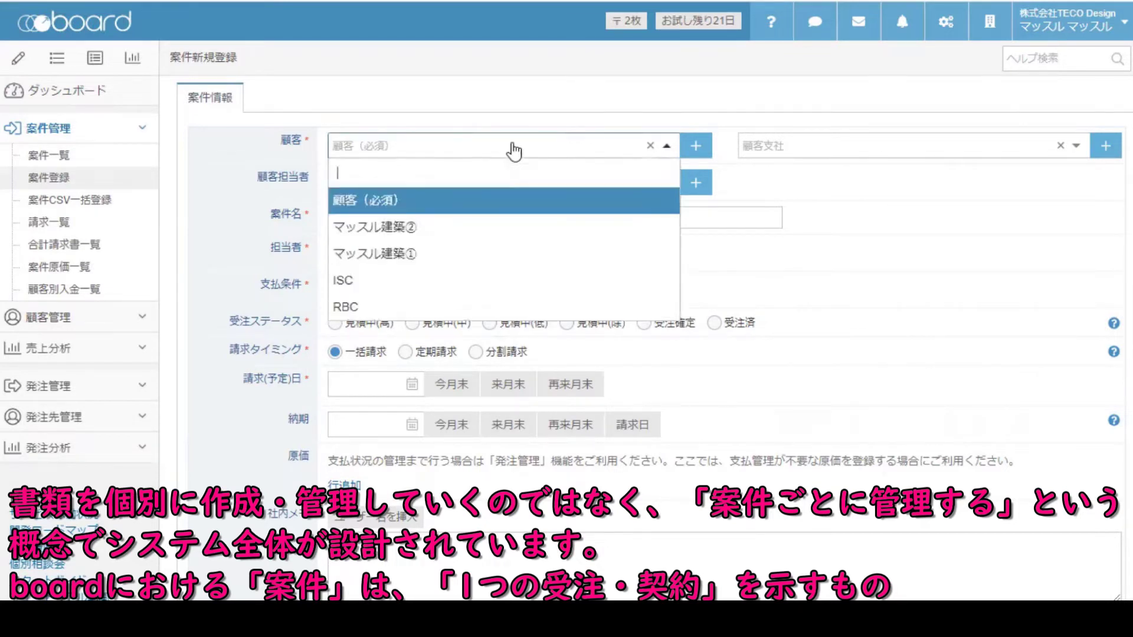
{"action": "left_click", "coordinate": [490, 223]}
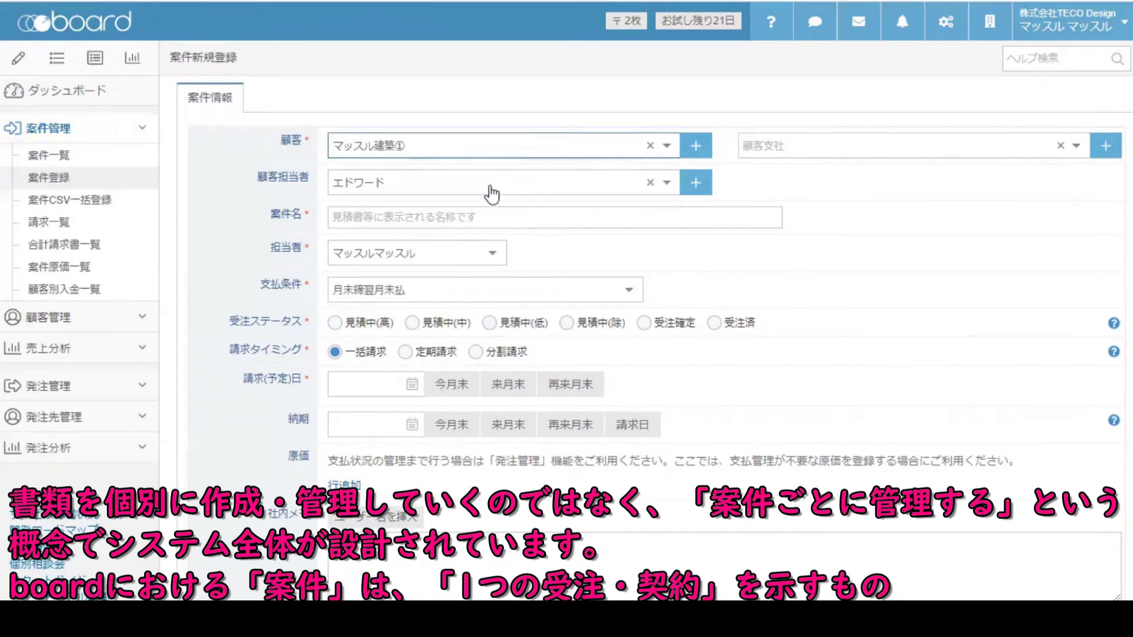
{"action": "left_click", "coordinate": [442, 196]}
{"action": "left_click", "coordinate": [446, 199]}
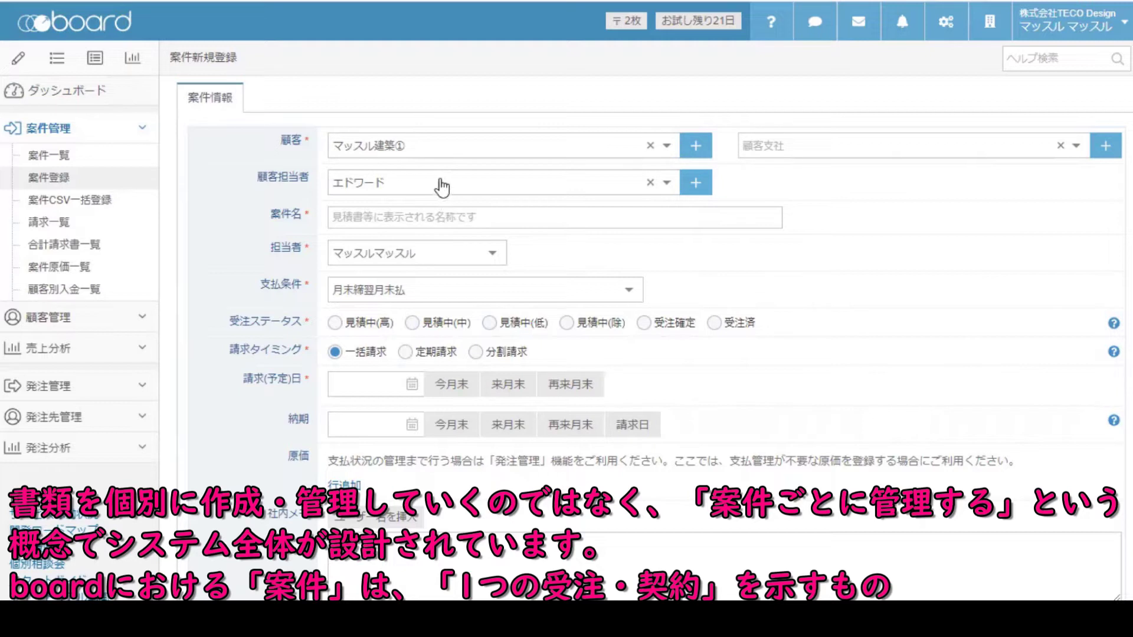
Step: Name the new project システム改修, using the suggested entry
{"action": "left_click", "coordinate": [450, 217]}
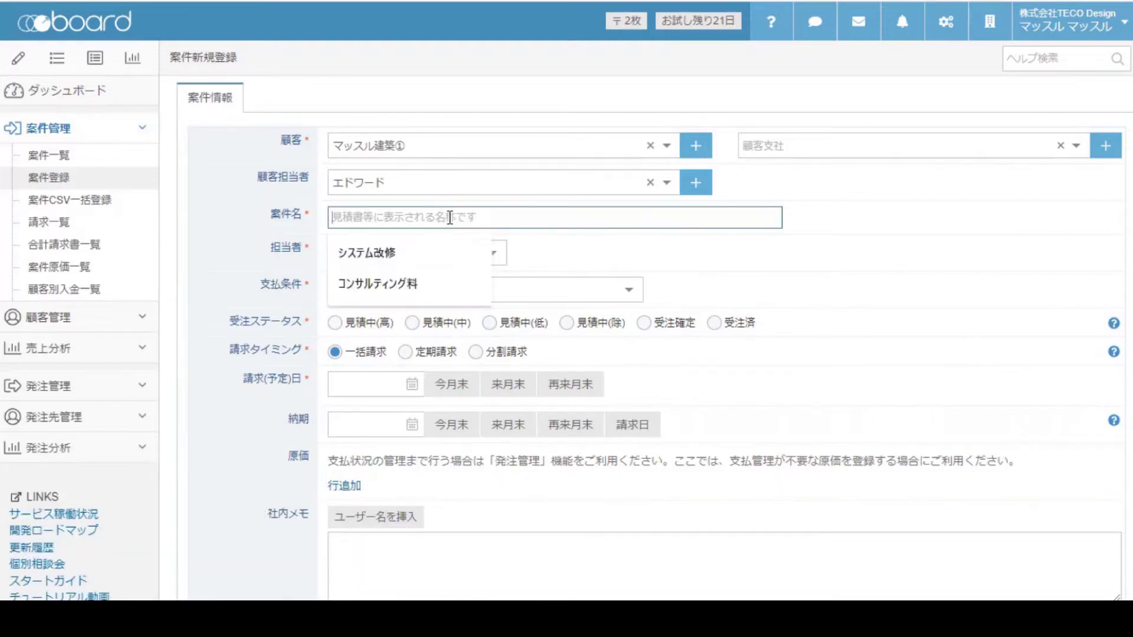
{"action": "left_click", "coordinate": [445, 248]}
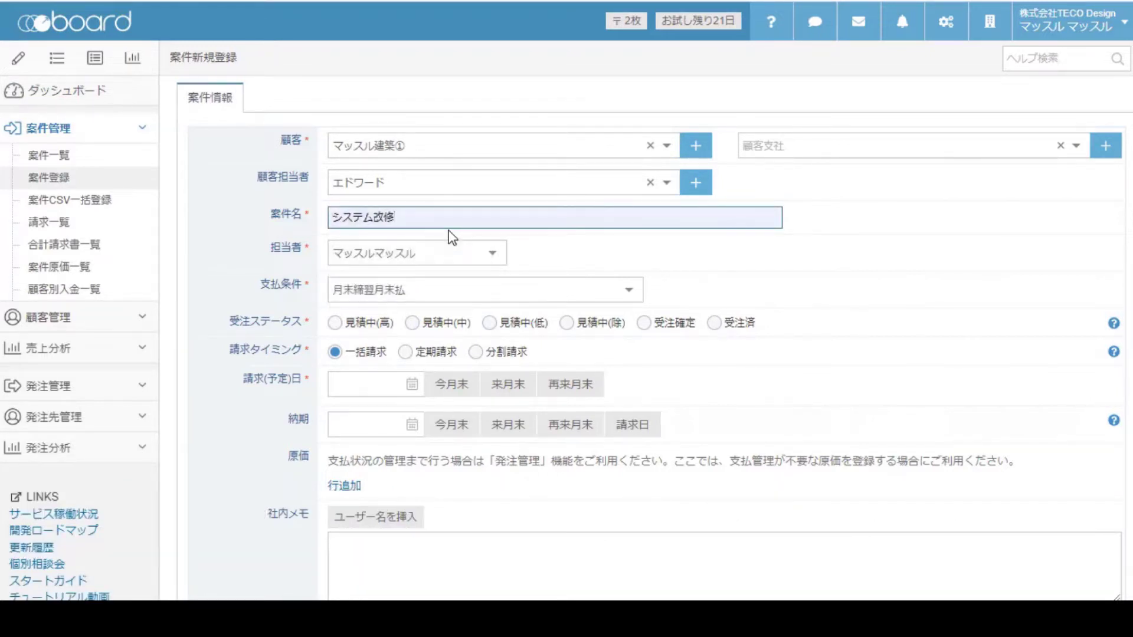
{"action": "scroll", "coordinate": [472, 177], "scroll_direction": "down", "scroll_amount": 2}
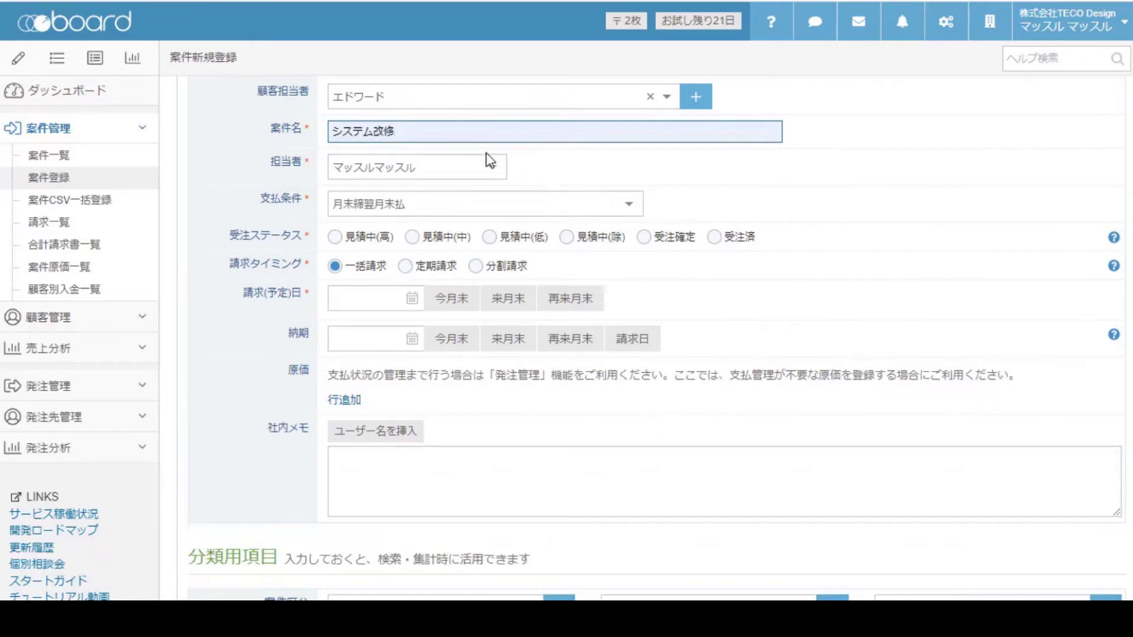
{"action": "scroll", "coordinate": [489, 159], "scroll_direction": "up", "scroll_amount": 2}
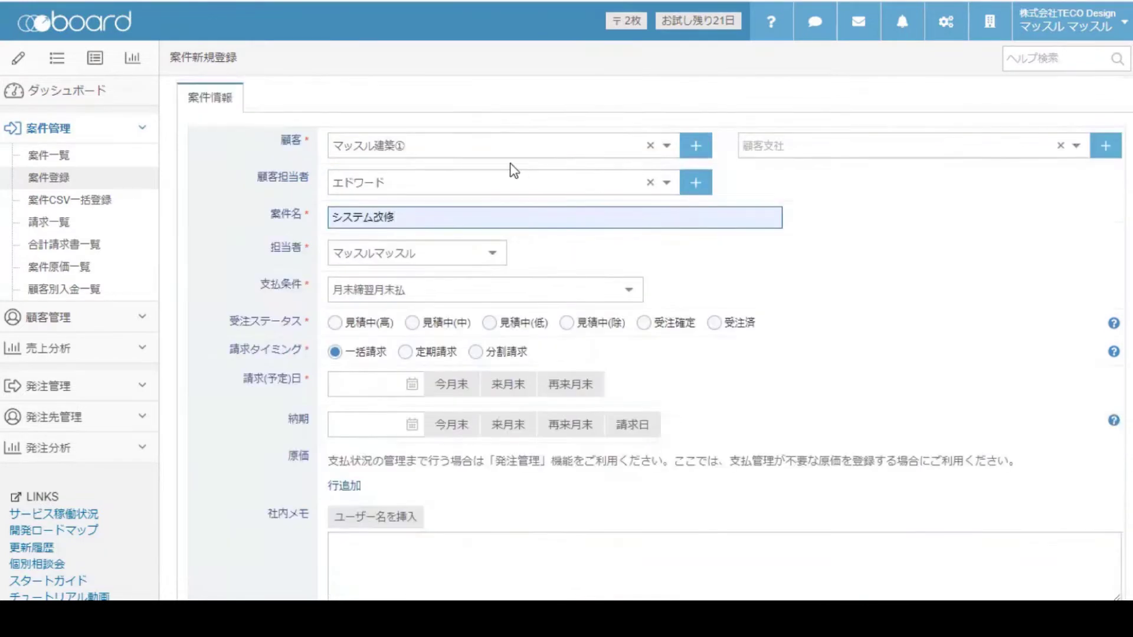
{"action": "left_click", "coordinate": [443, 152]}
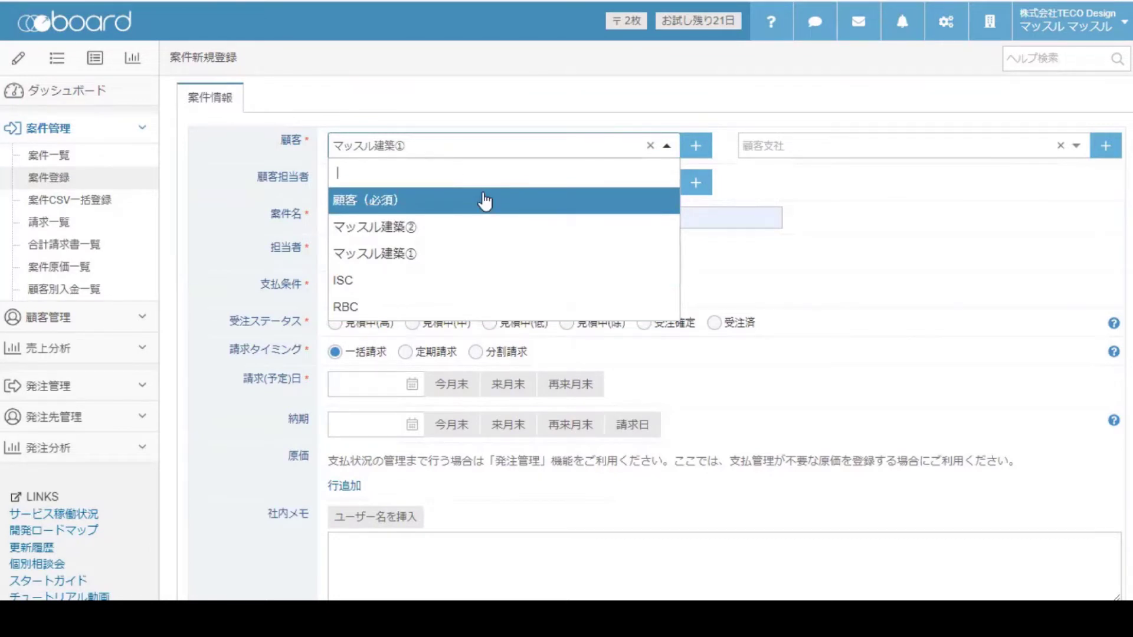
{"action": "left_click", "coordinate": [463, 154]}
Step: Try the order status options of the project in turn, from 見積中(高) through 受注済
{"action": "scroll", "coordinate": [425, 269], "scroll_direction": "down", "scroll_amount": 2}
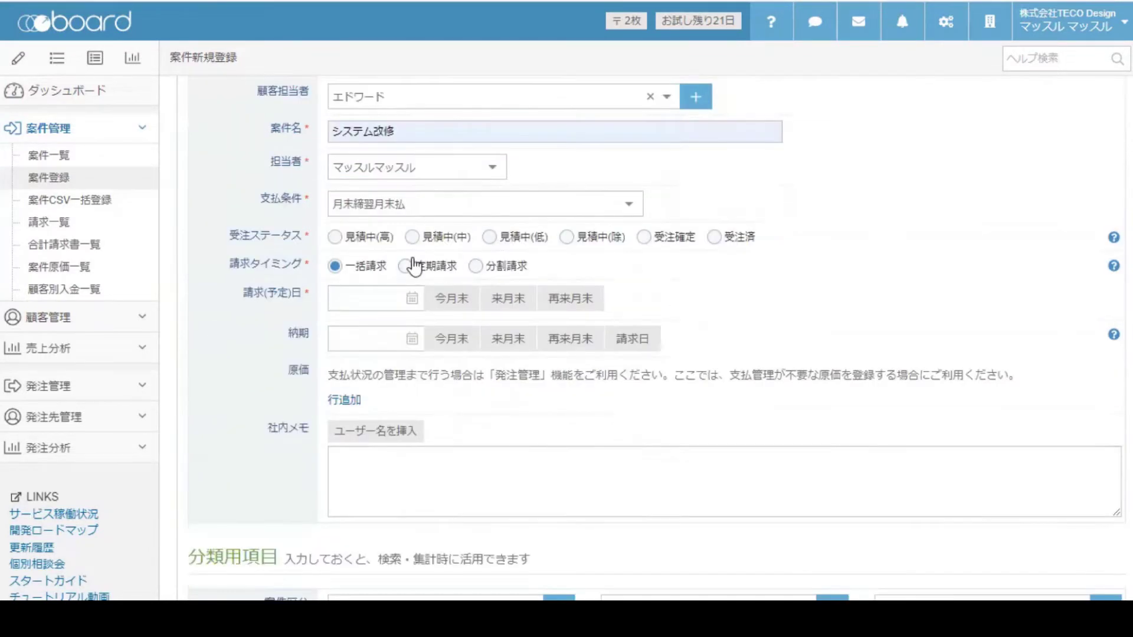
{"action": "left_click", "coordinate": [365, 243]}
{"action": "left_click", "coordinate": [428, 247]}
{"action": "left_click", "coordinate": [493, 248]}
{"action": "left_click", "coordinate": [580, 250]}
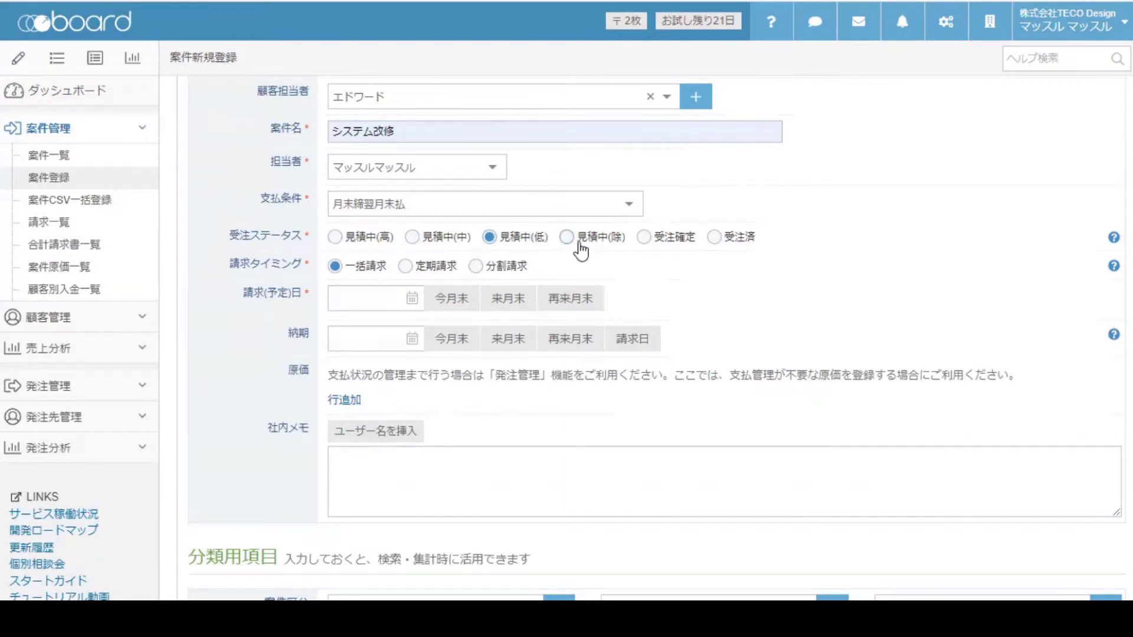
{"action": "left_click", "coordinate": [648, 242]}
{"action": "left_click", "coordinate": [715, 239]}
{"action": "left_click", "coordinate": [684, 243]}
{"action": "left_click", "coordinate": [725, 244]}
{"action": "scroll", "coordinate": [648, 248], "scroll_direction": "down", "scroll_amount": 2}
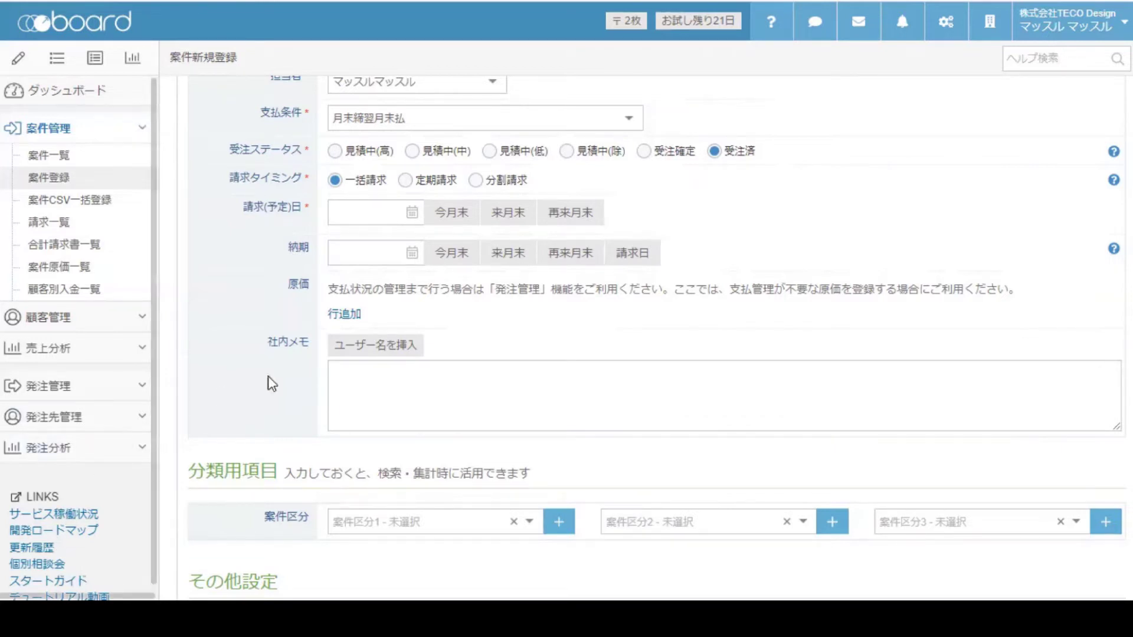
Step: Set the order status to 見積中(中), with the billing date 2022-04-30 and the delivery date 2022-05-31
{"action": "left_click", "coordinate": [422, 156]}
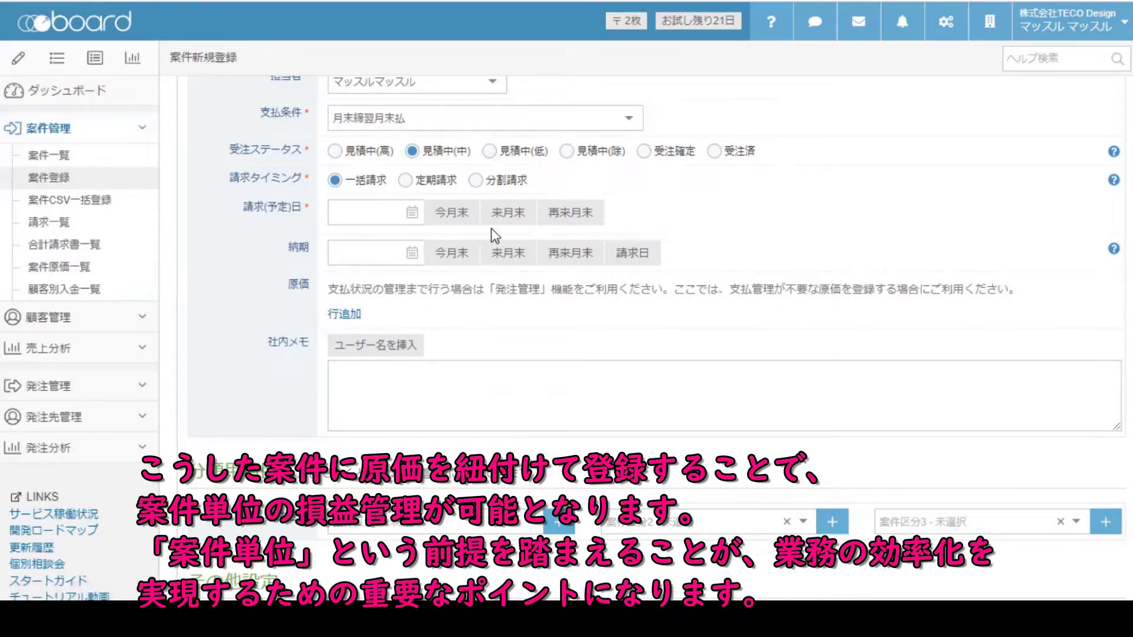
{"action": "left_click", "coordinate": [464, 217]}
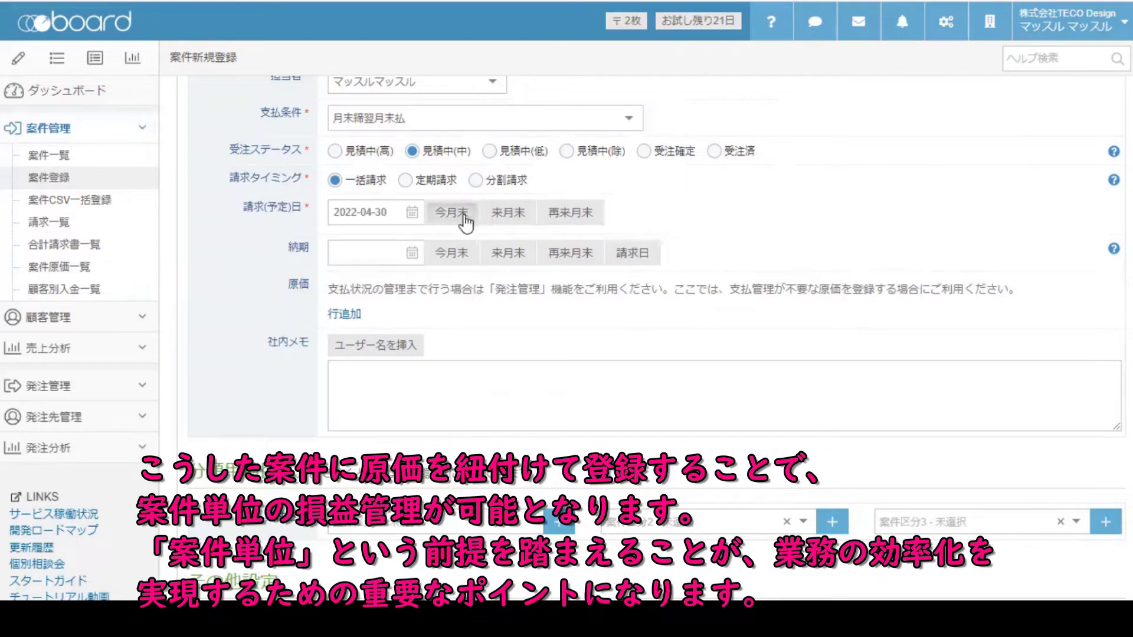
{"action": "left_click", "coordinate": [511, 253]}
Step: Add an empty cost row (原価) to the project
{"action": "scroll", "coordinate": [512, 254], "scroll_direction": "down", "scroll_amount": 3}
{"action": "left_click", "coordinate": [387, 207]}
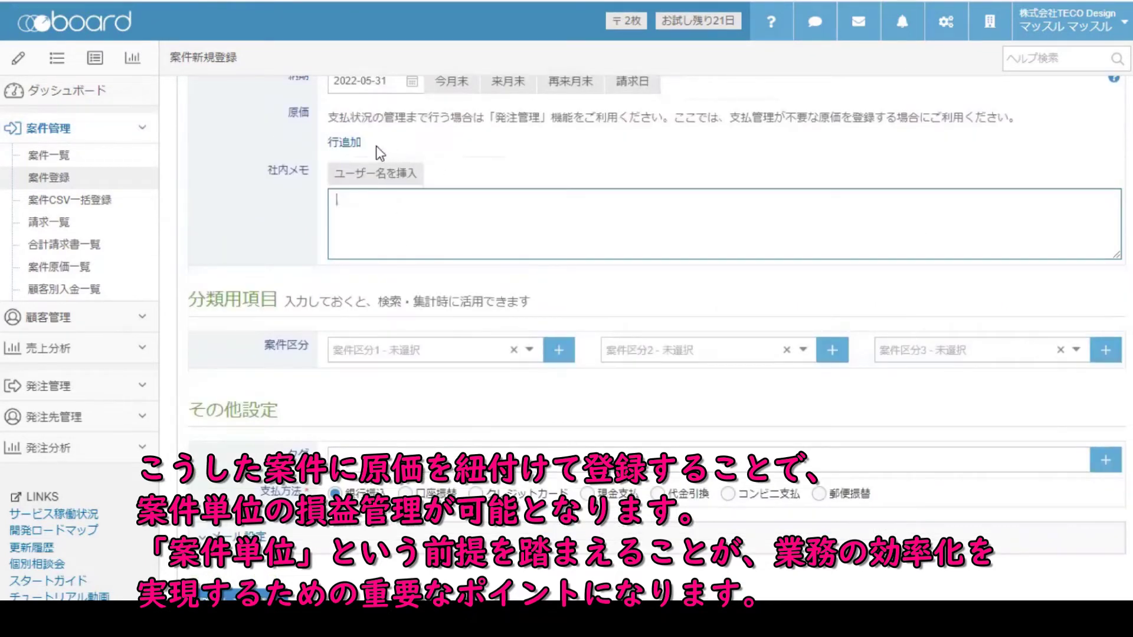
{"action": "left_click", "coordinate": [353, 145]}
{"action": "left_click", "coordinate": [357, 148]}
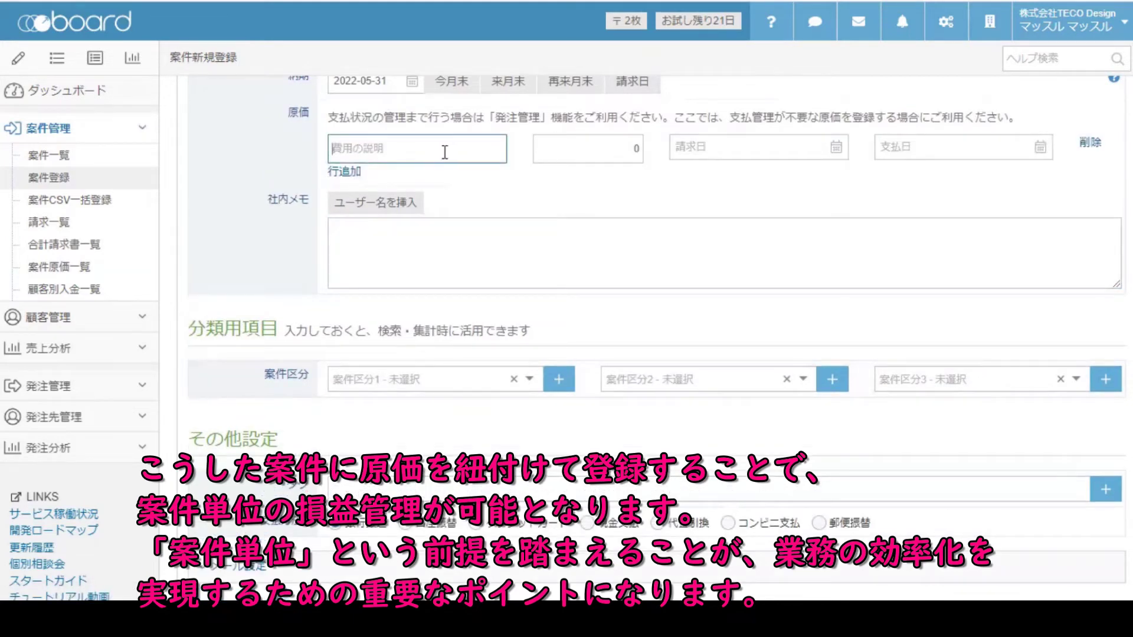
{"action": "left_click", "coordinate": [637, 148]}
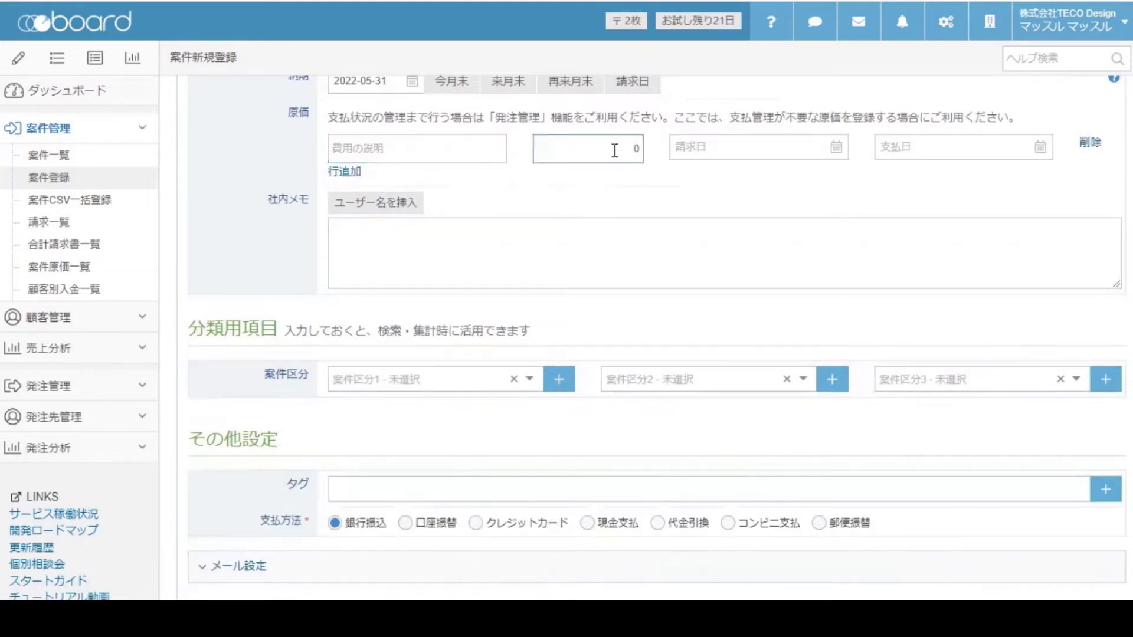
{"action": "left_click", "coordinate": [387, 146]}
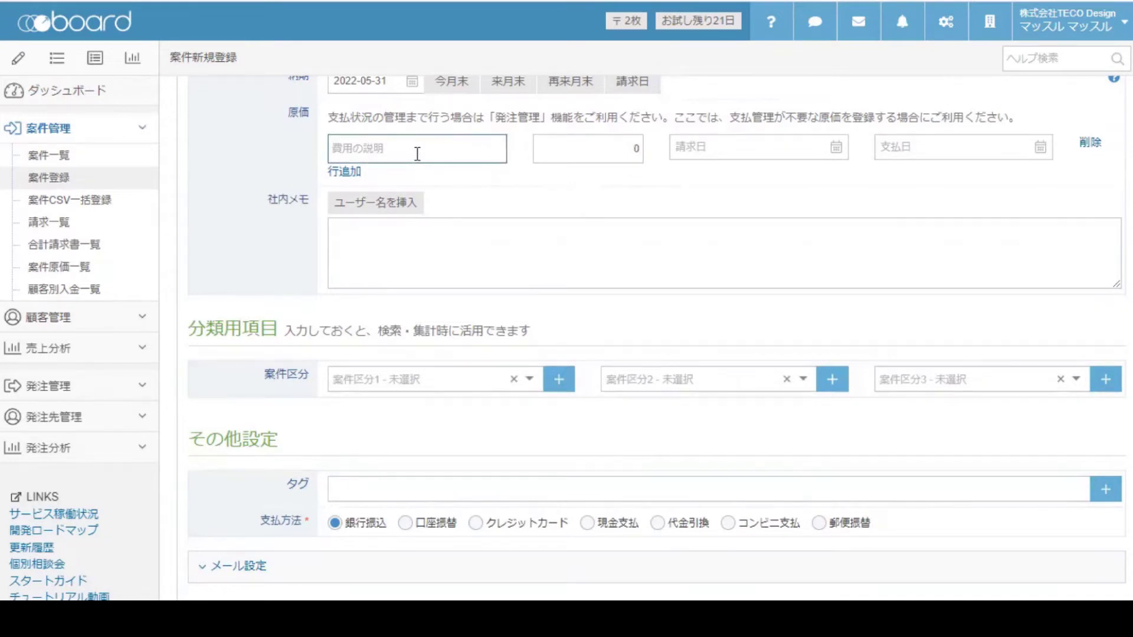
Step: Set the first project category (案件区分1) to システム構築 and register the project, continuing to its documents
{"action": "scroll", "coordinate": [417, 154], "scroll_direction": "down", "scroll_amount": 3}
{"action": "left_click", "coordinate": [425, 207]}
{"action": "left_click", "coordinate": [462, 396]}
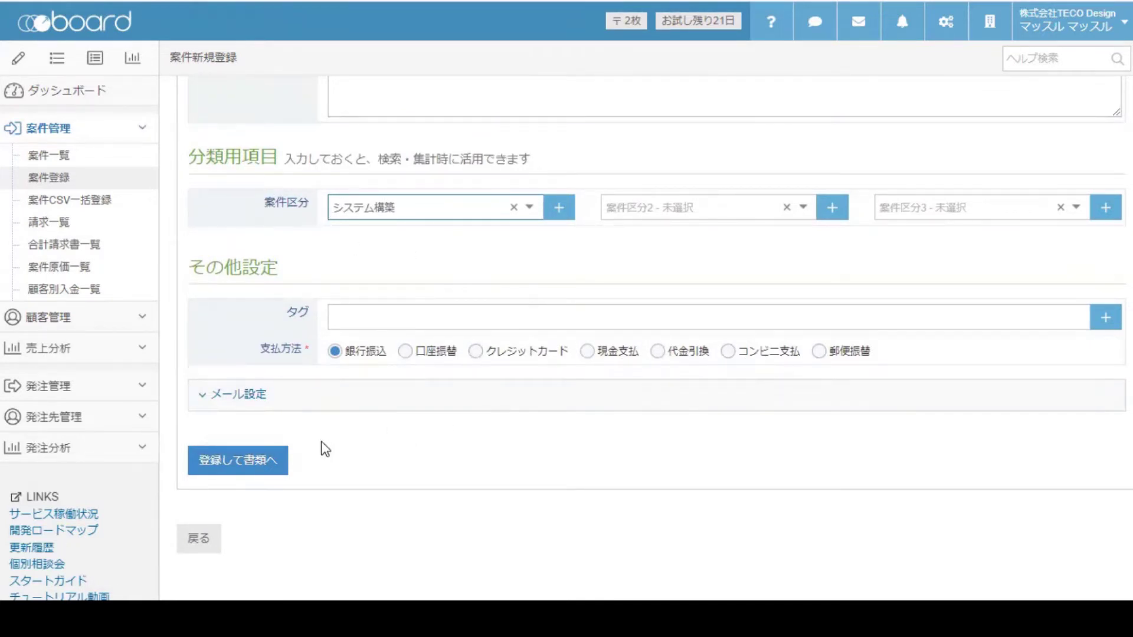
{"action": "left_click", "coordinate": [240, 469]}
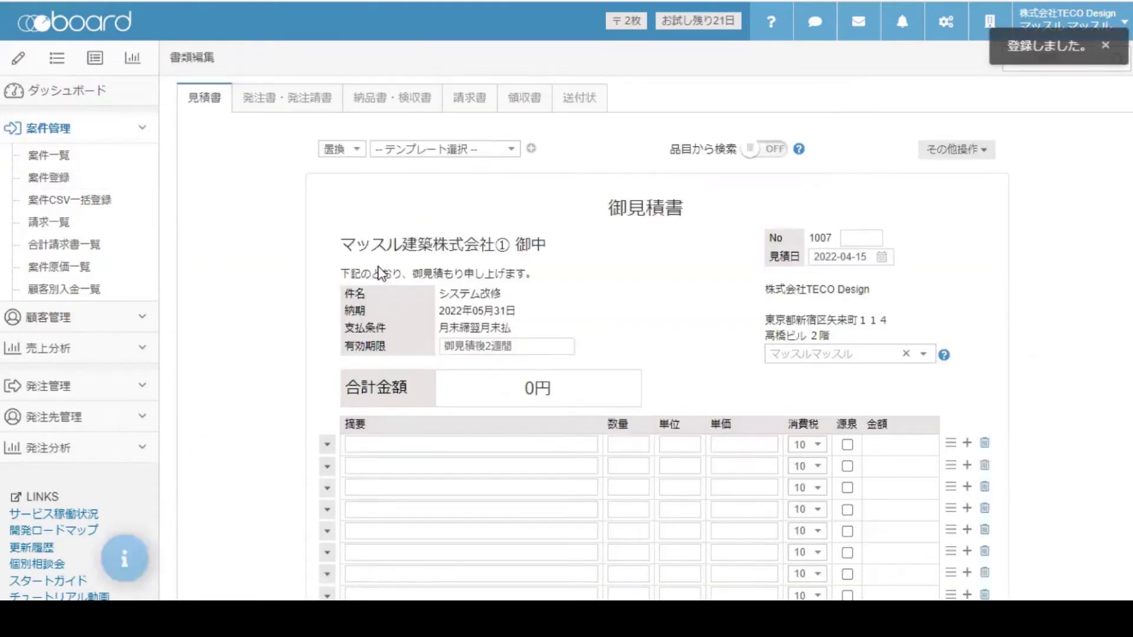
Step: Fill in the estimate's first line with quantity 1 and unit price 5000000
{"action": "scroll", "coordinate": [637, 369], "scroll_direction": "down", "scroll_amount": 2}
{"action": "left_click", "coordinate": [637, 361]}
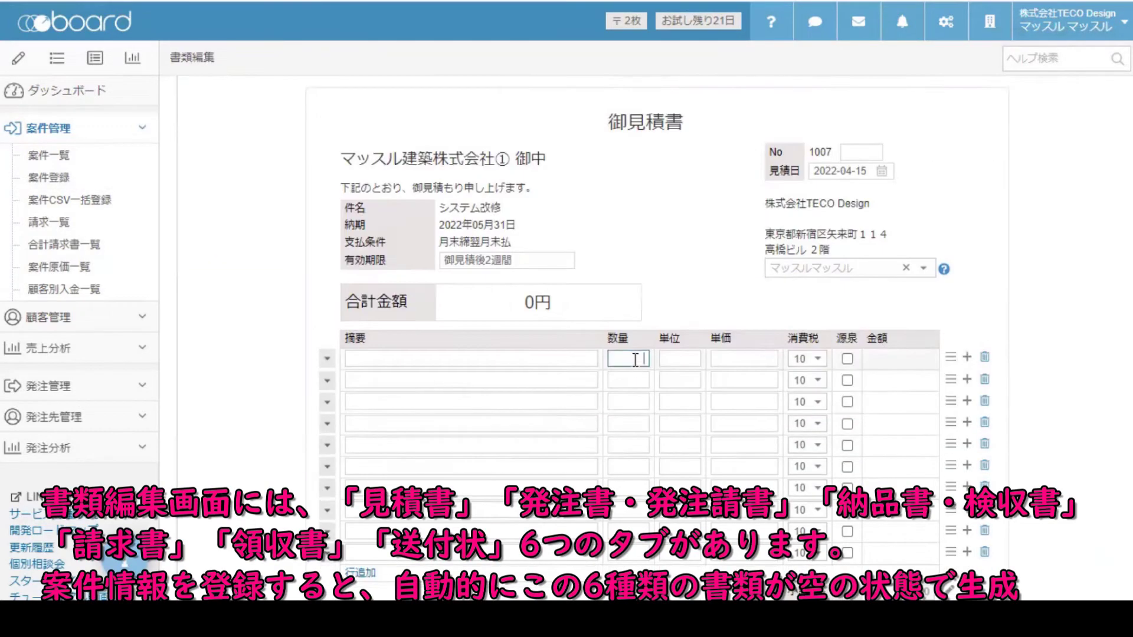
{"action": "type", "text": "1"}
{"action": "left_click", "coordinate": [774, 358]}
{"action": "type", "text": "5000000"}
Step: Save the estimate with the option 明細を他の書類に反映, so its line items carry over to the other documents
{"action": "scroll", "coordinate": [493, 245], "scroll_direction": "down", "scroll_amount": 5}
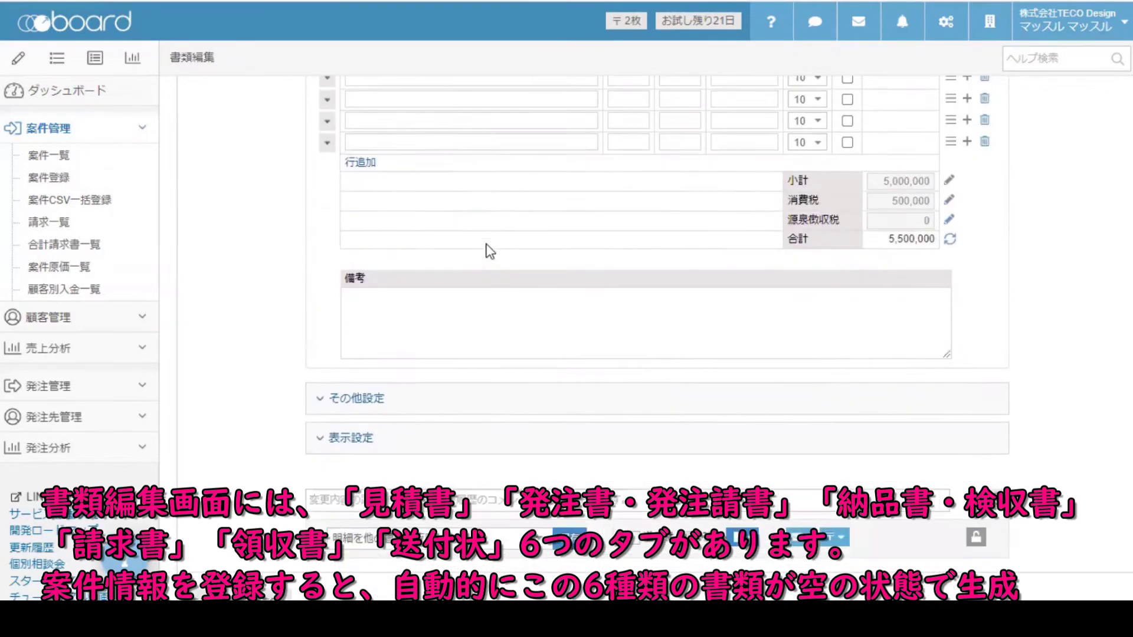
{"action": "left_click", "coordinate": [430, 298]}
{"action": "scroll", "coordinate": [433, 304], "scroll_direction": "down", "scroll_amount": 3}
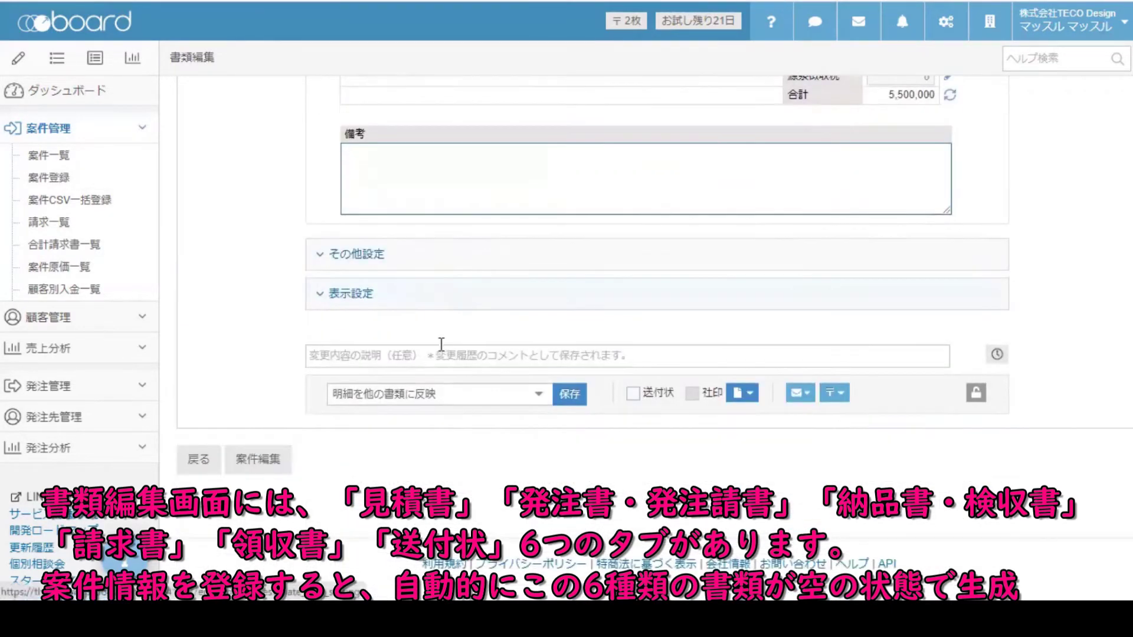
{"action": "left_click", "coordinate": [447, 401]}
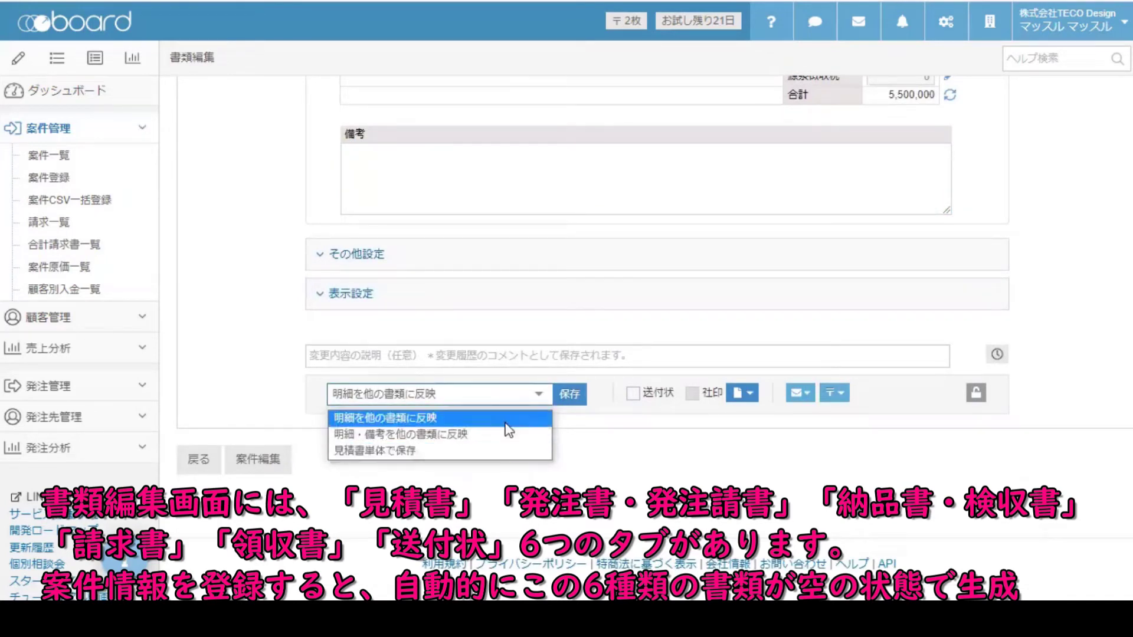
{"action": "left_click", "coordinate": [507, 418]}
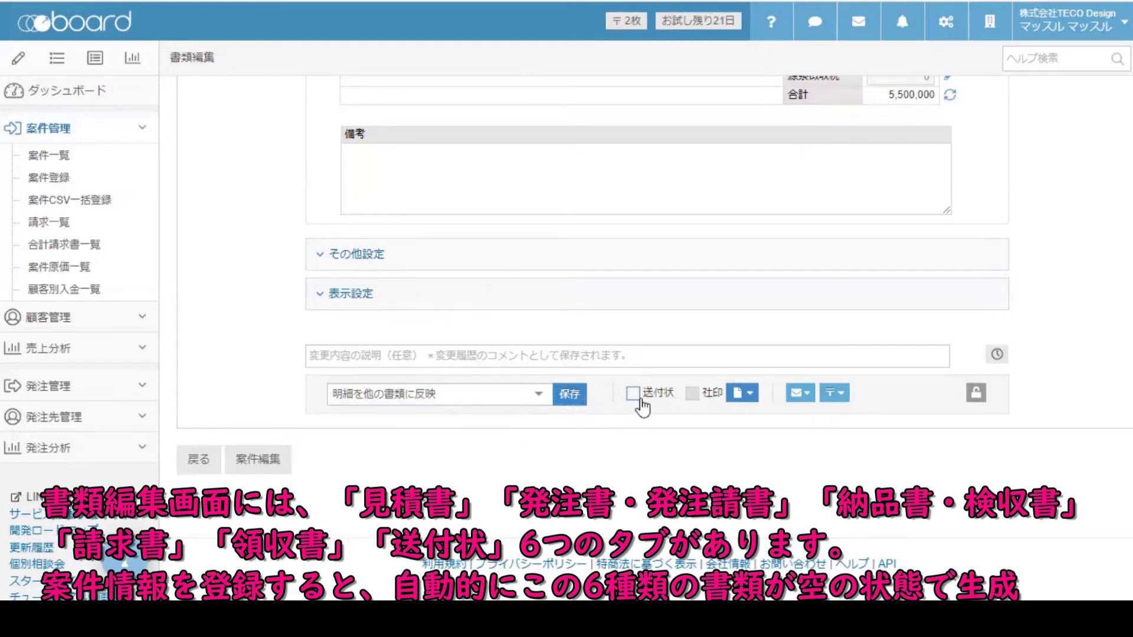
{"action": "left_click", "coordinate": [570, 395]}
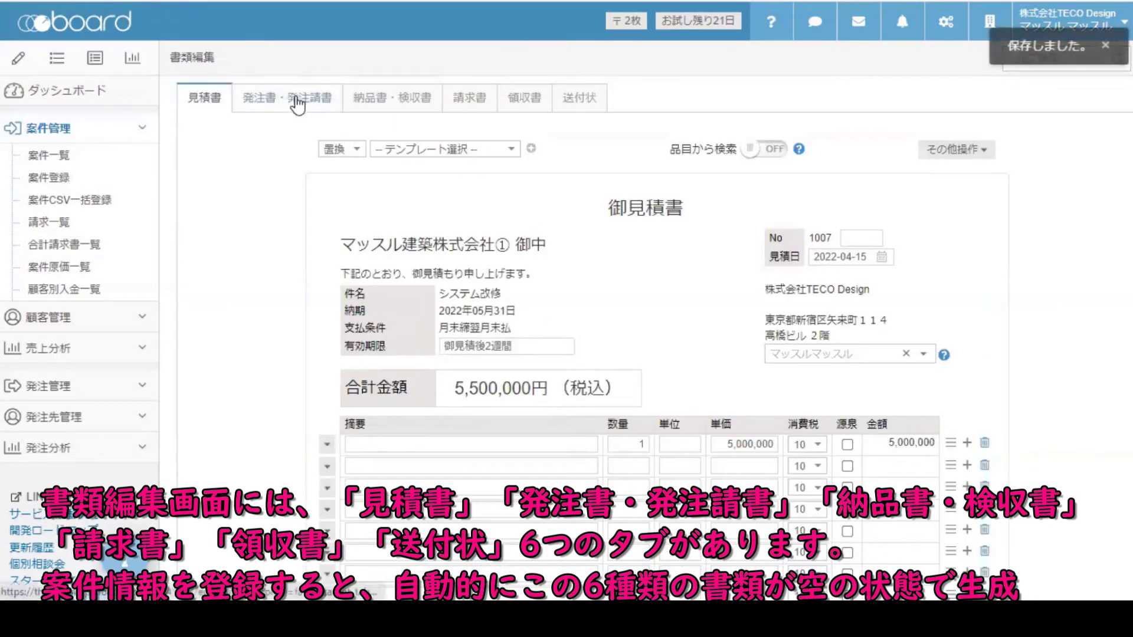
Step: Look through the project's purchase order, delivery note, invoice and receipt for the carried-over line item
{"action": "left_click", "coordinate": [296, 101]}
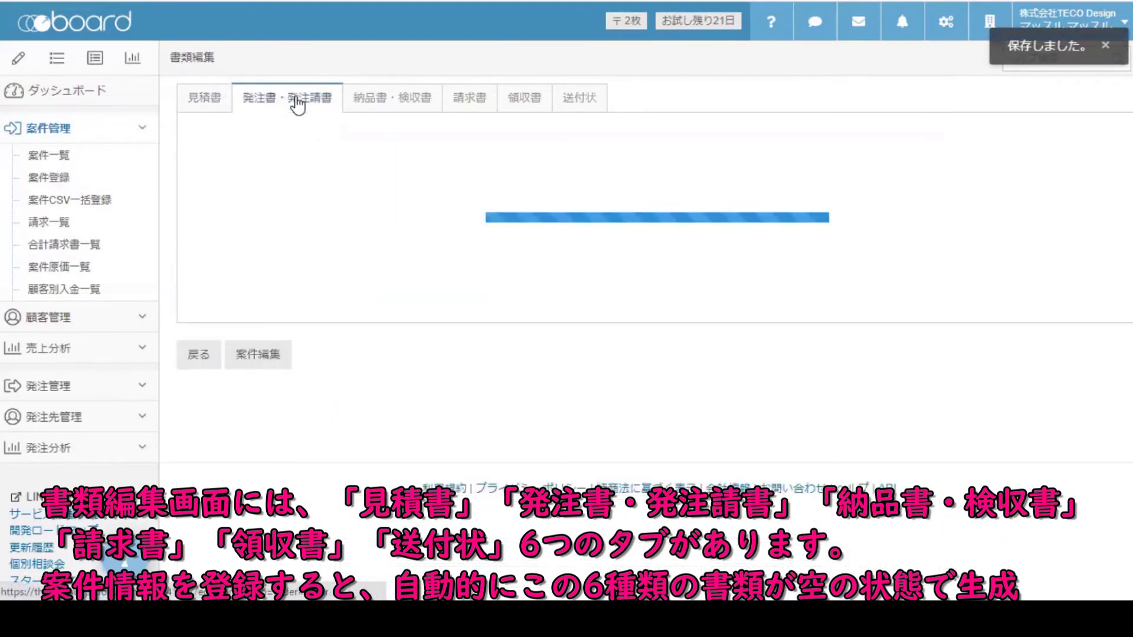
{"action": "left_click", "coordinate": [373, 101]}
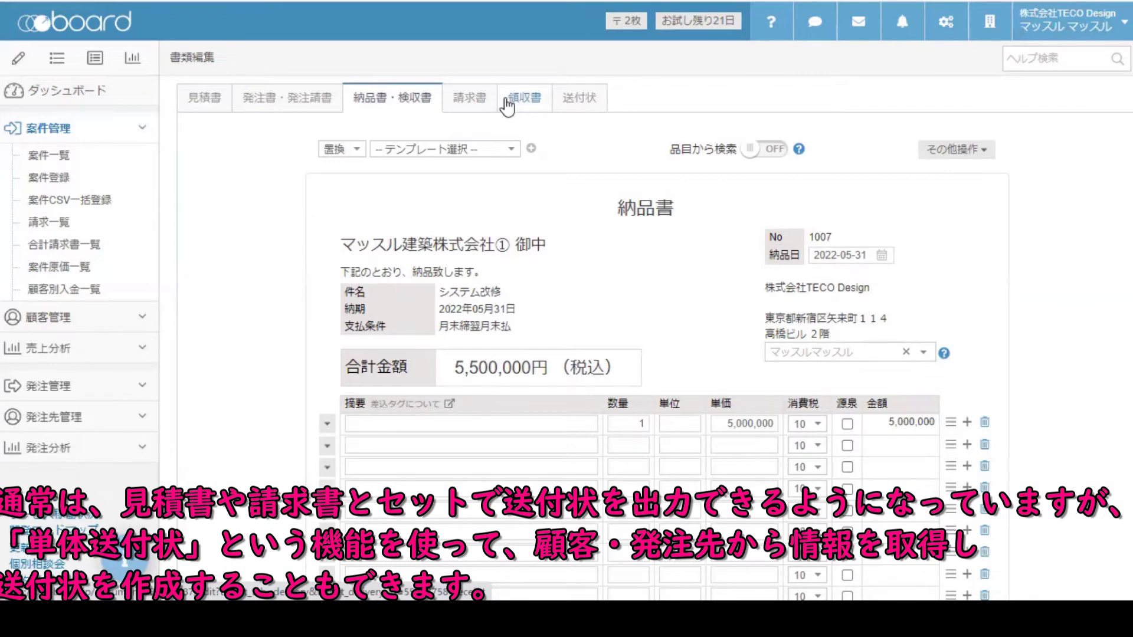
{"action": "left_click", "coordinate": [485, 101]}
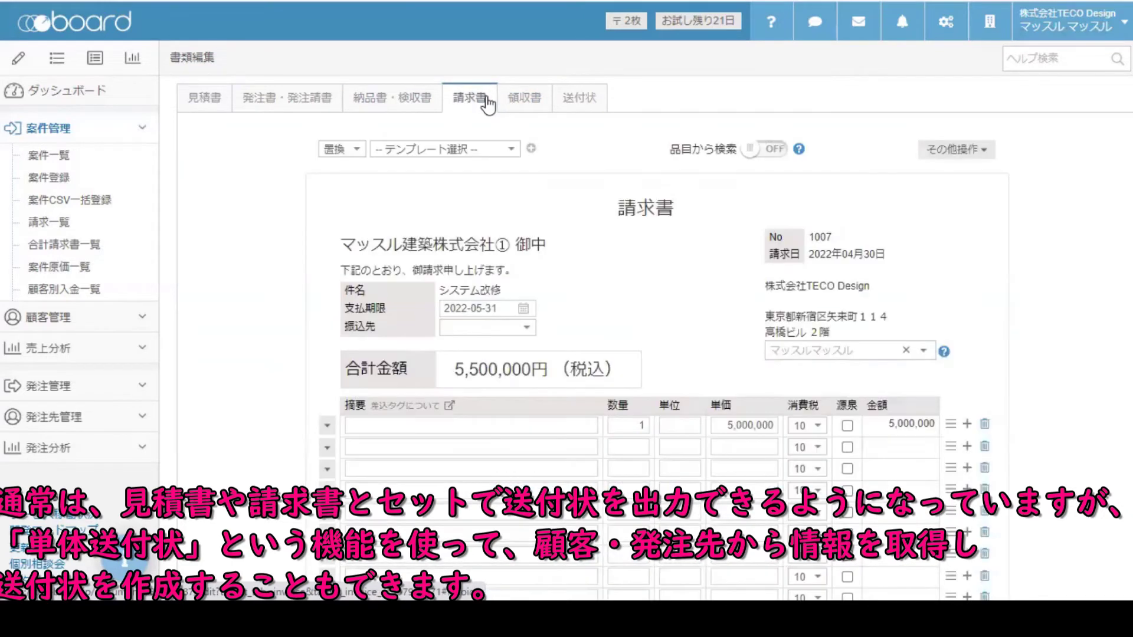
{"action": "left_click", "coordinate": [525, 99]}
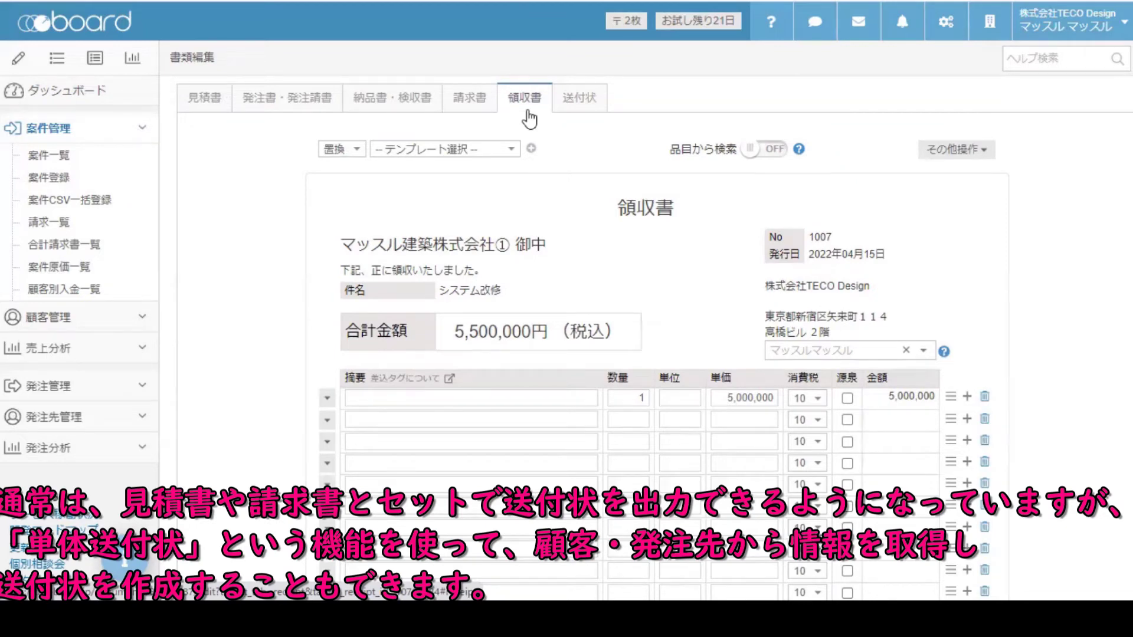
Step: Open the project's cover letter (送付状) and examine its title and addressee line
{"action": "left_click", "coordinate": [586, 96]}
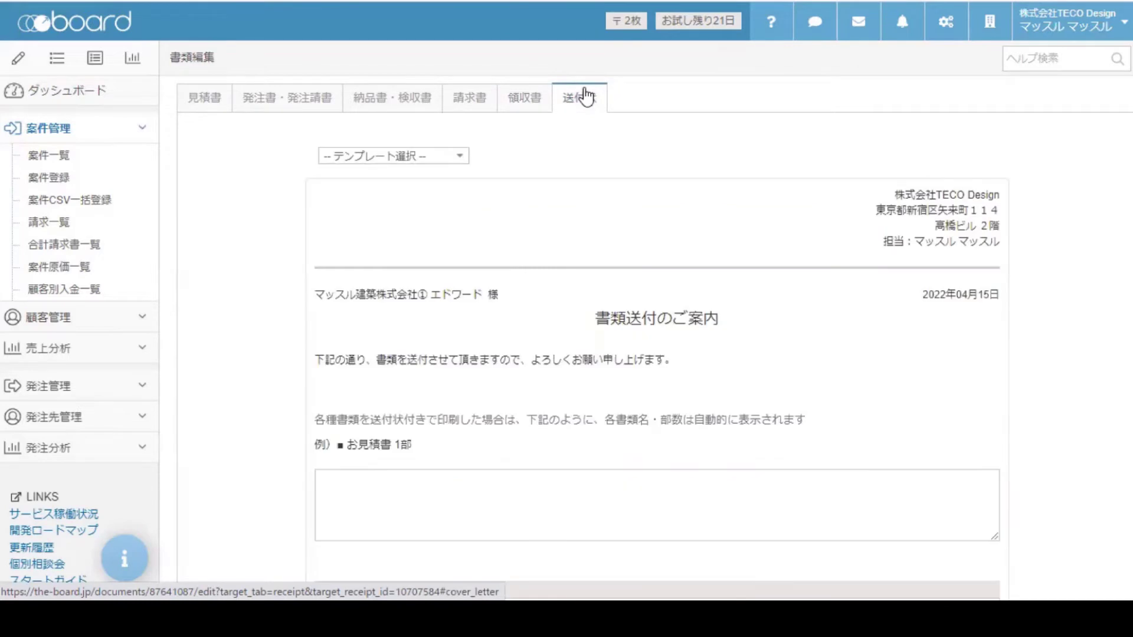
{"action": "scroll", "coordinate": [587, 96], "scroll_direction": "down", "scroll_amount": 2}
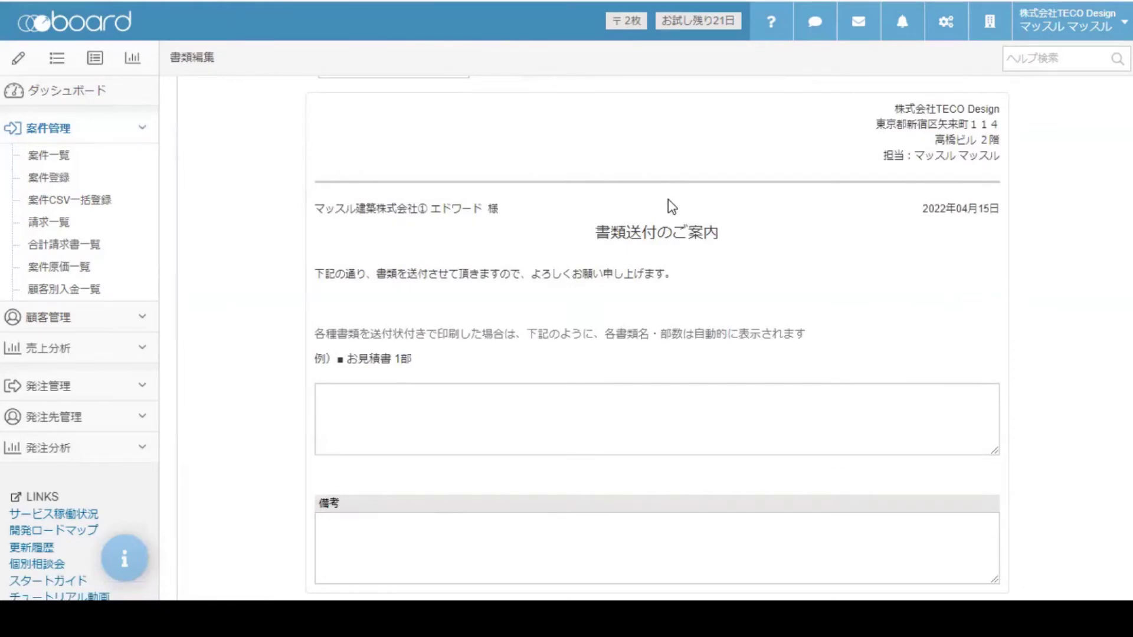
{"action": "triple_click", "coordinate": [728, 235]}
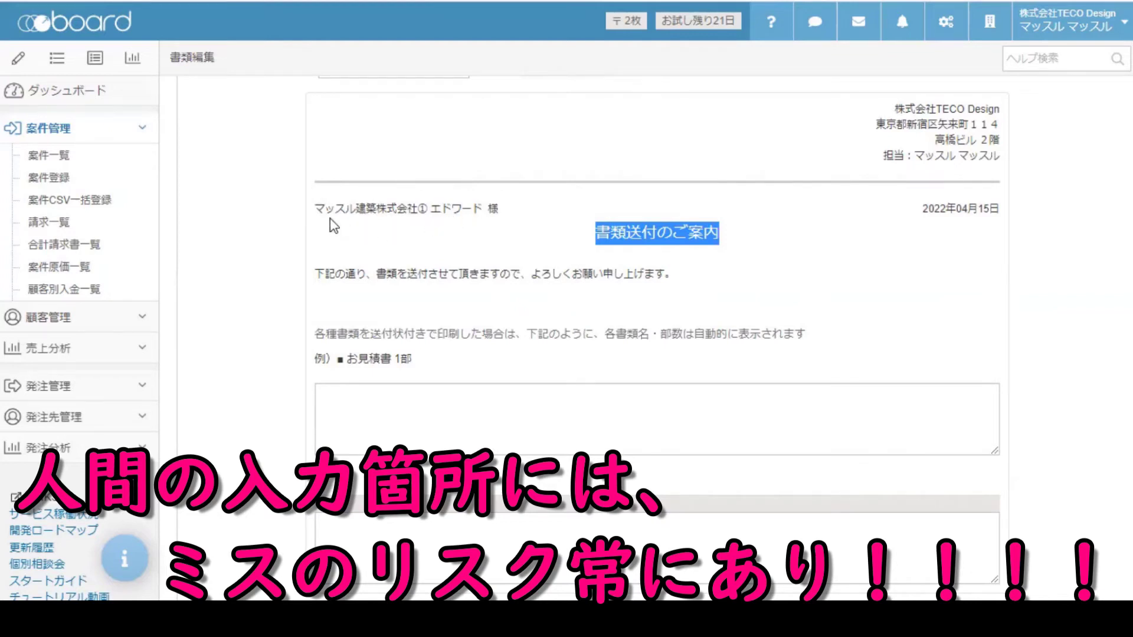
{"action": "left_click_drag", "start_coordinate": [315, 208], "coordinate": [505, 216]}
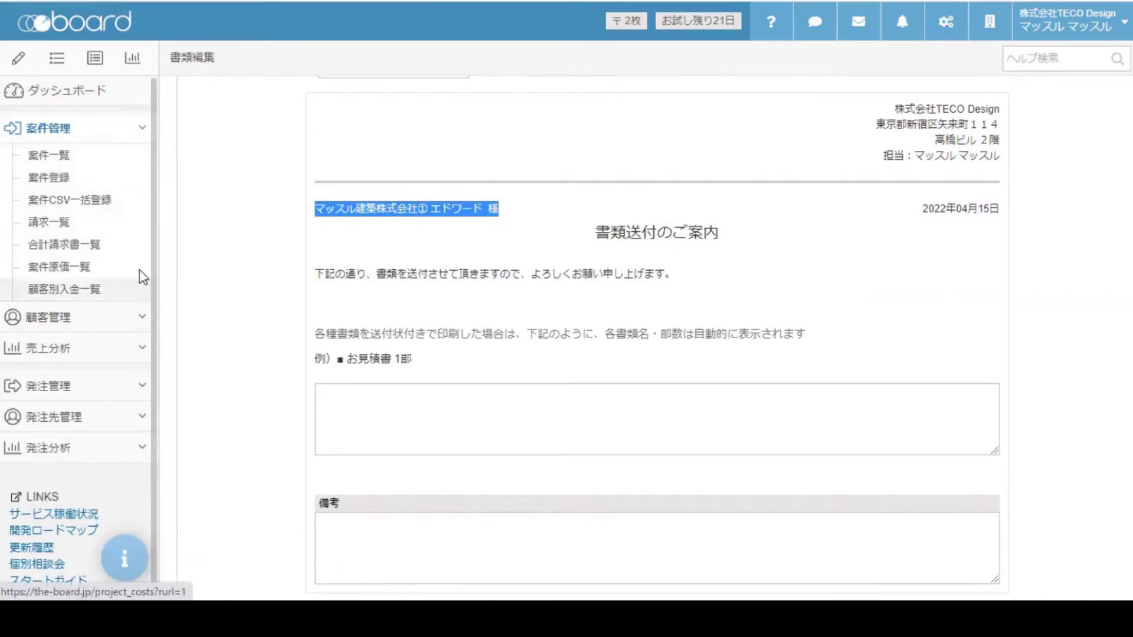
Step: Open the sales analysis by status (ステータス別集計) and inspect the segments of the 2022-04 bar
{"action": "left_click", "coordinate": [116, 348]}
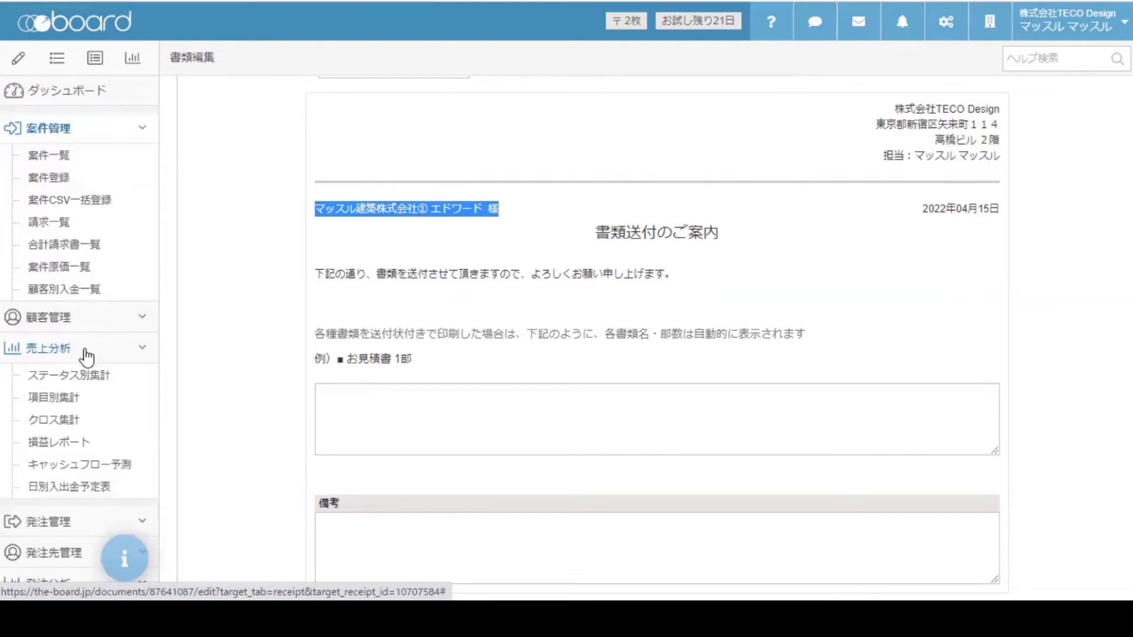
{"action": "left_click", "coordinate": [109, 384]}
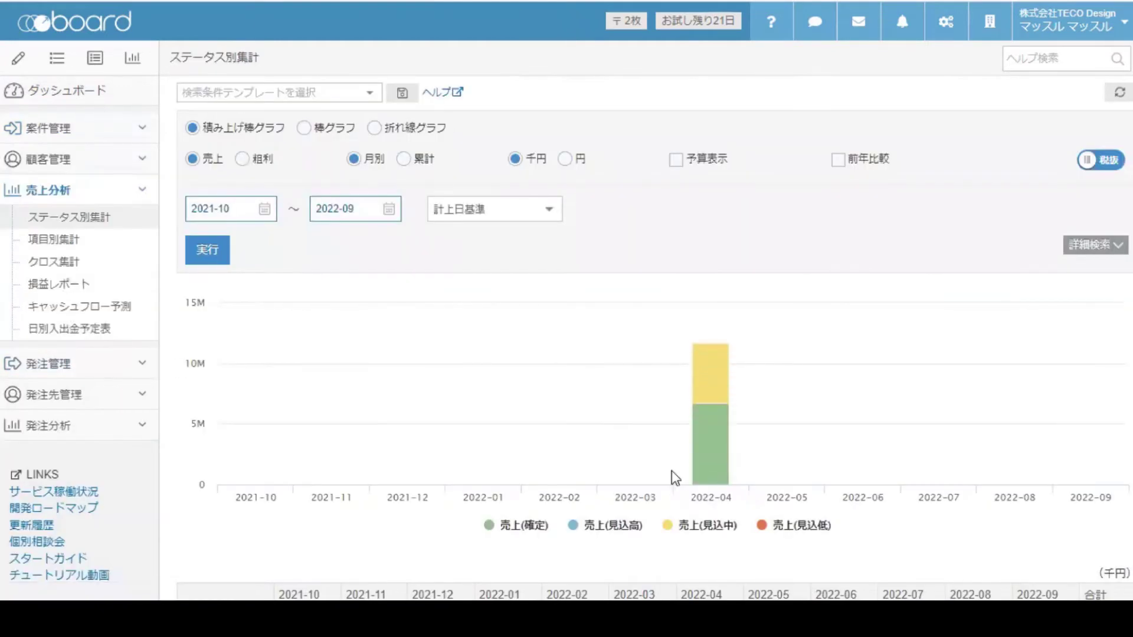
{"action": "mouse_move", "coordinate": [697, 463]}
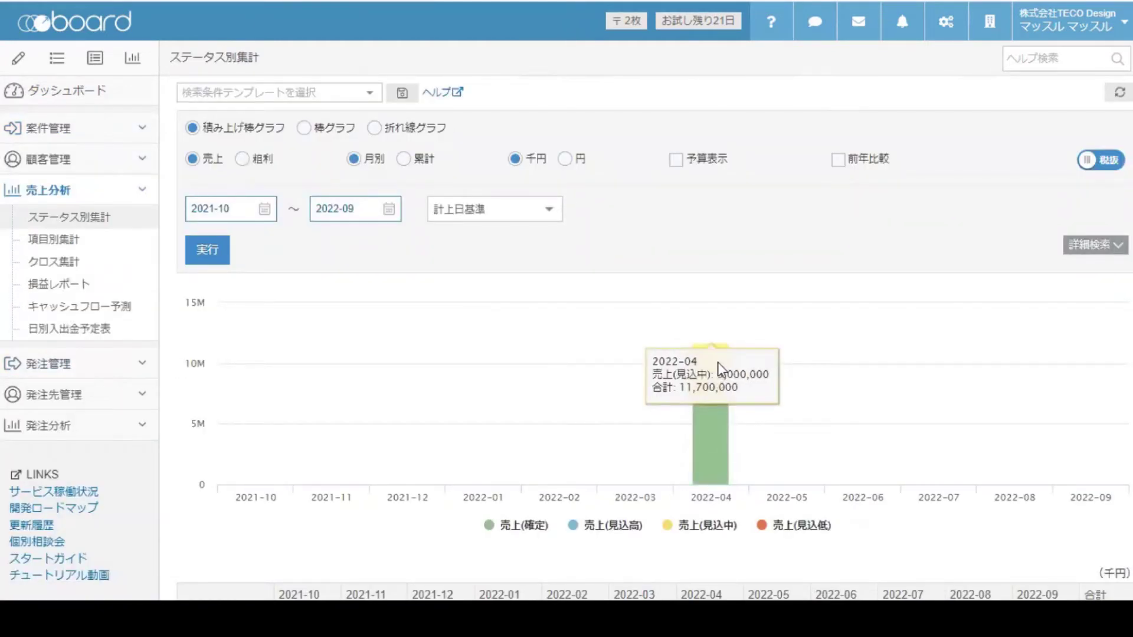
{"action": "mouse_move", "coordinate": [724, 438]}
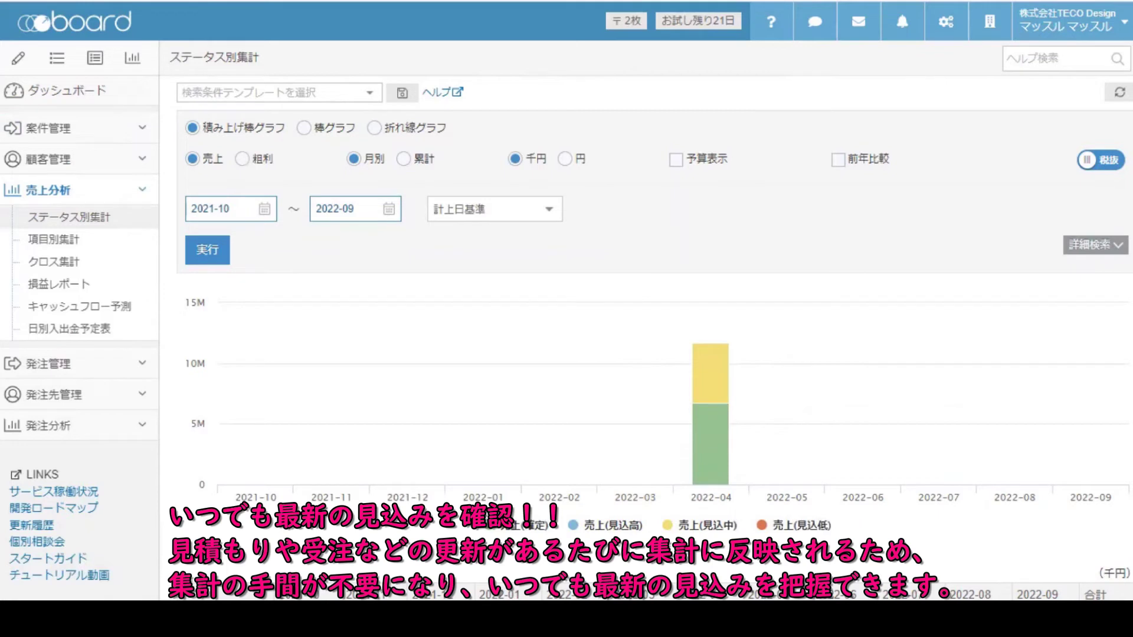
Step: Open the sales analysis by item (項目別集計) and examine the customer table and pie chart
{"action": "left_click", "coordinate": [53, 239]}
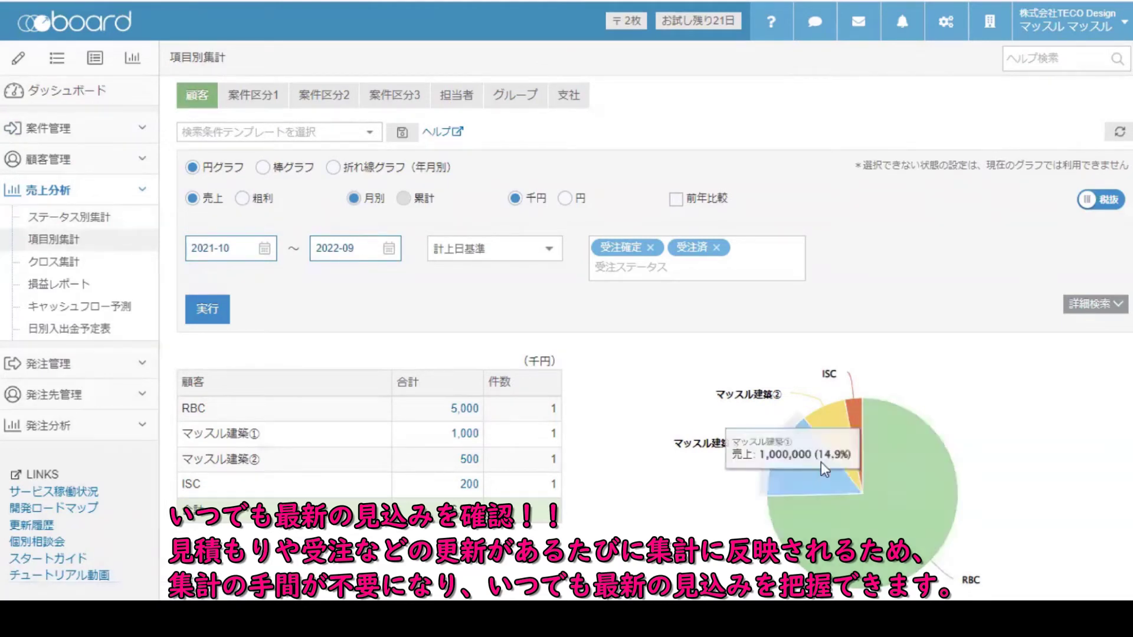
{"action": "scroll", "coordinate": [1005, 367], "scroll_direction": "down", "scroll_amount": 2}
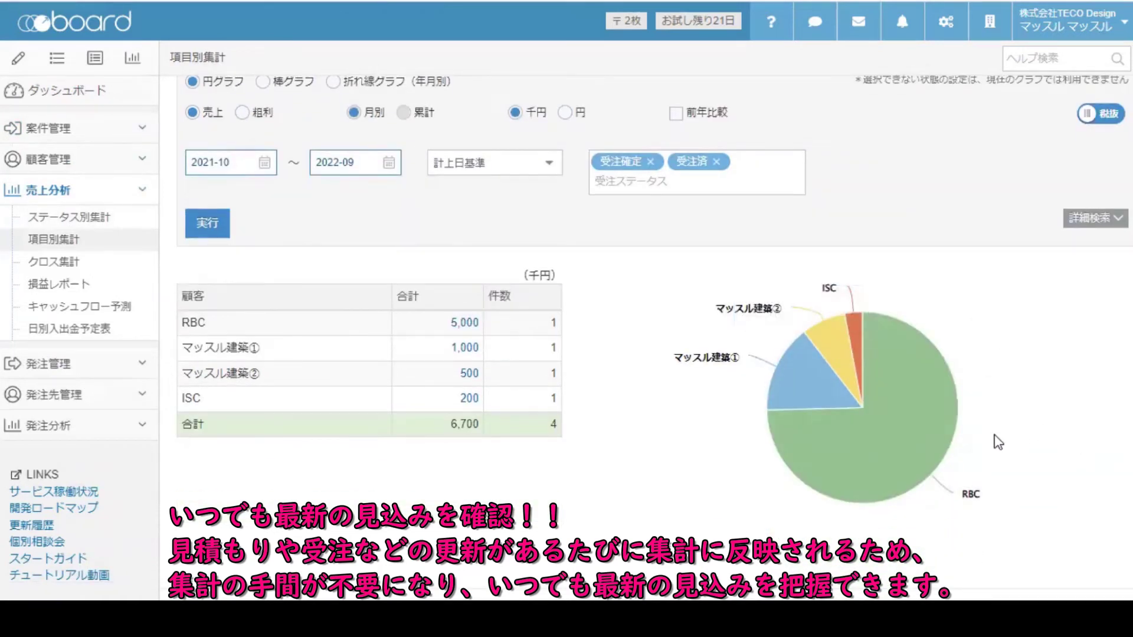
{"action": "mouse_move", "coordinate": [809, 387]}
{"action": "mouse_move", "coordinate": [823, 358]}
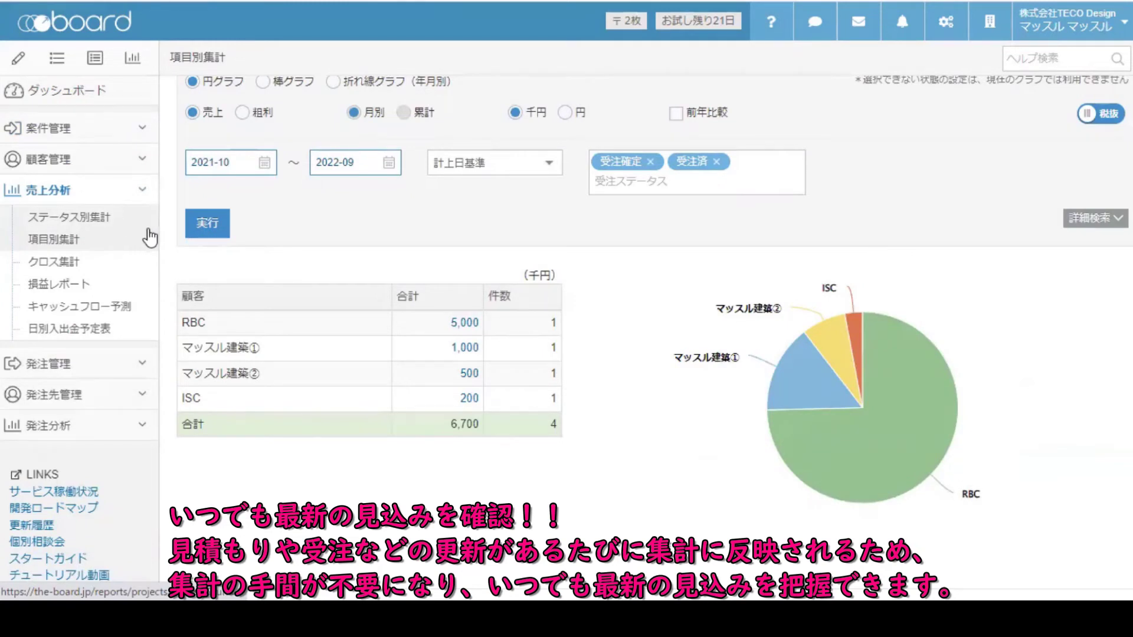
{"action": "scroll", "coordinate": [217, 387], "scroll_direction": "down", "scroll_amount": 1}
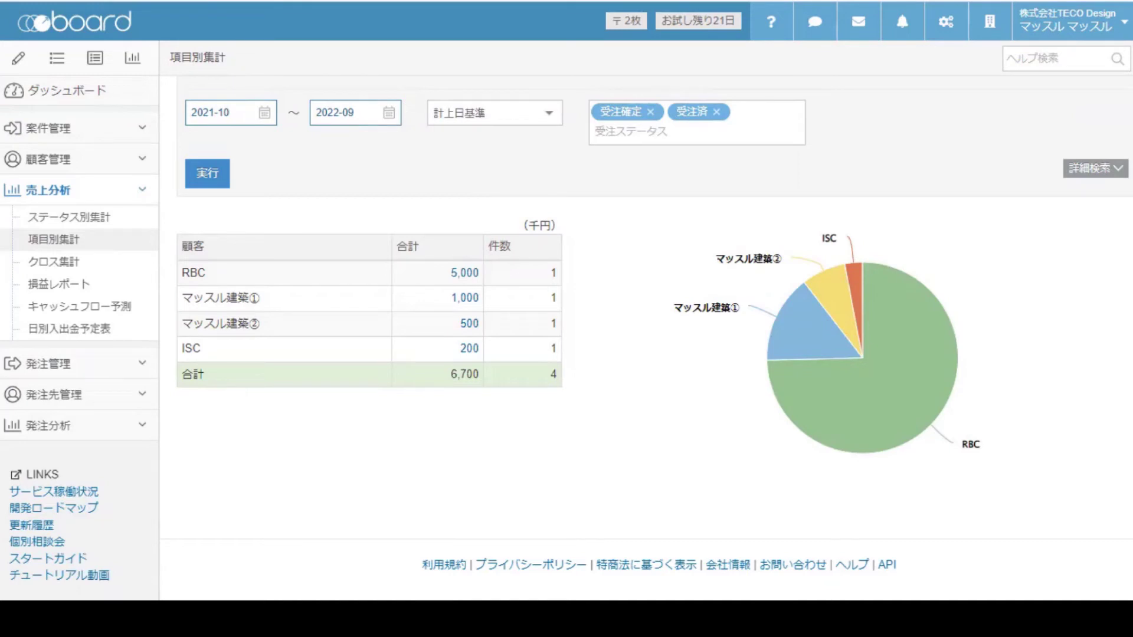
Step: Switch to board紹介資料.pdf and look through the pages around boardがフィットしやすい企業
{"action": "left_click", "coordinate": [87, 167]}
{"action": "left_click", "coordinate": [88, 135]}
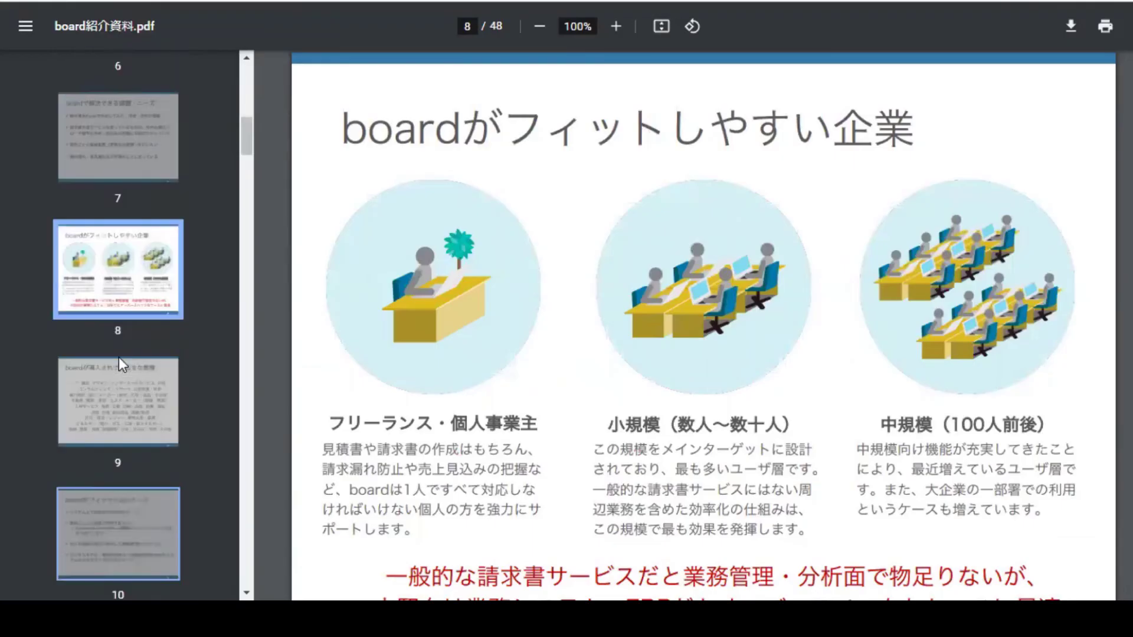
{"action": "scroll", "coordinate": [118, 356], "scroll_direction": "down", "scroll_amount": 2}
{"action": "left_click", "coordinate": [136, 297]}
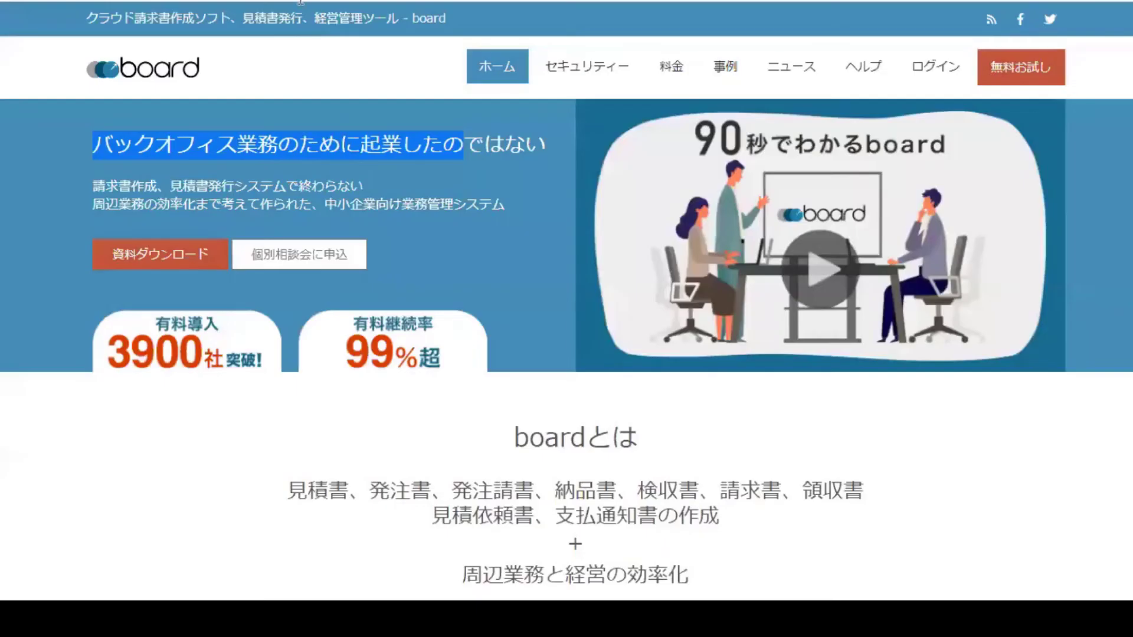
Step: Switch to the board website and look through its home page, covering the service overview, features, user testimonials and 料金プラン
{"action": "scroll", "coordinate": [422, 280], "scroll_direction": "down", "scroll_amount": 2}
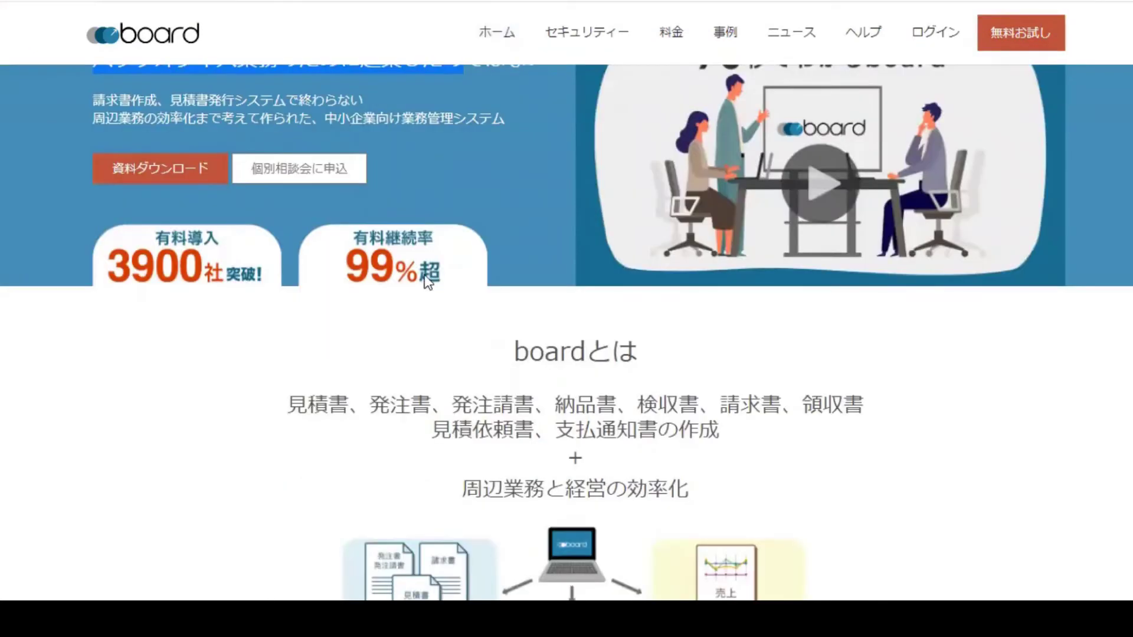
{"action": "scroll", "coordinate": [429, 277], "scroll_direction": "down", "scroll_amount": 2}
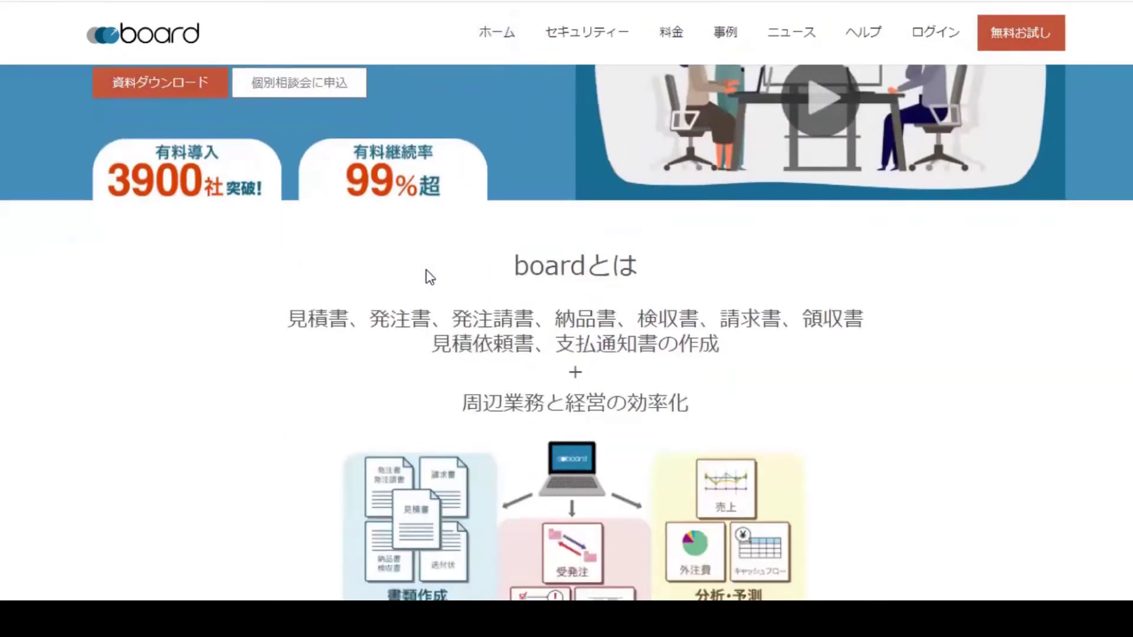
{"action": "scroll", "coordinate": [426, 271], "scroll_direction": "down", "scroll_amount": 20}
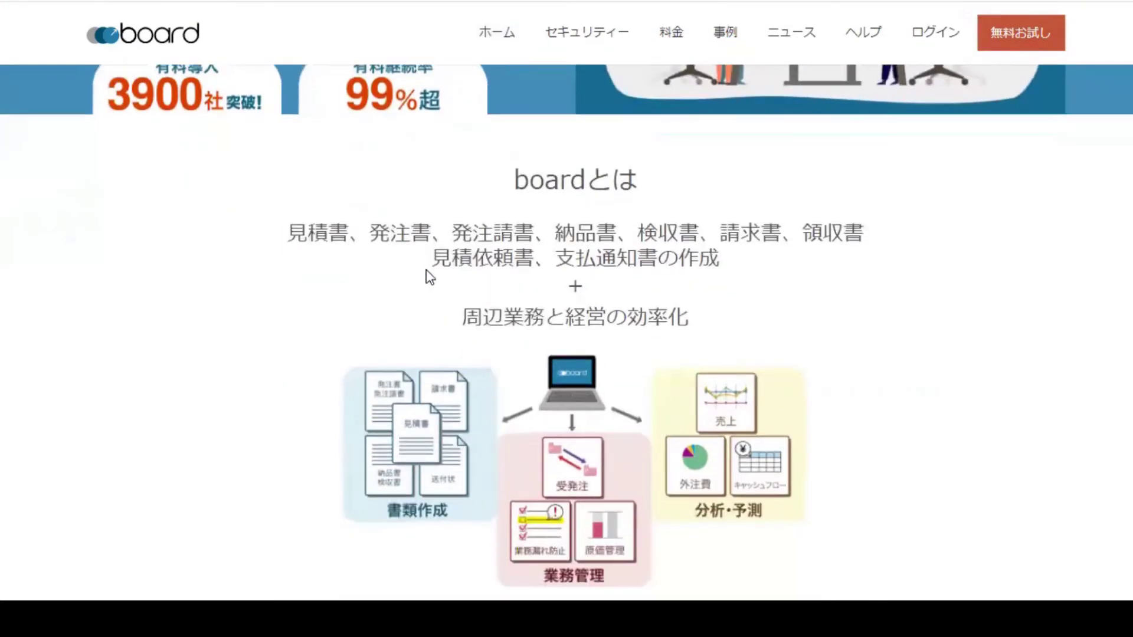
{"action": "scroll", "coordinate": [427, 273], "scroll_direction": "down", "scroll_amount": 12}
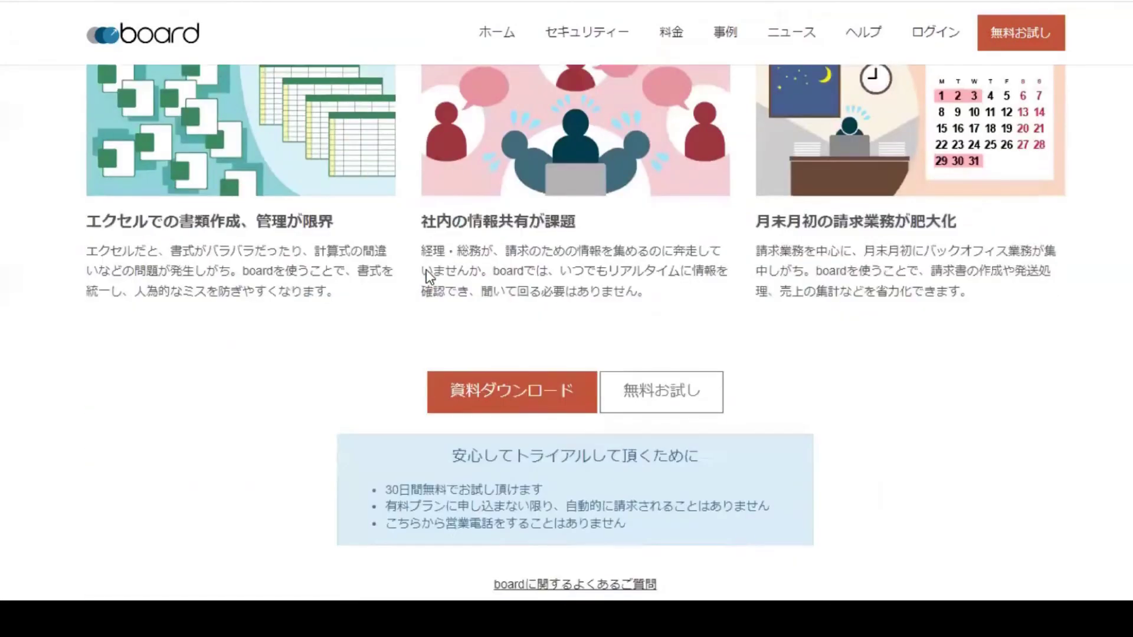
{"action": "scroll", "coordinate": [426, 270], "scroll_direction": "down", "scroll_amount": 15}
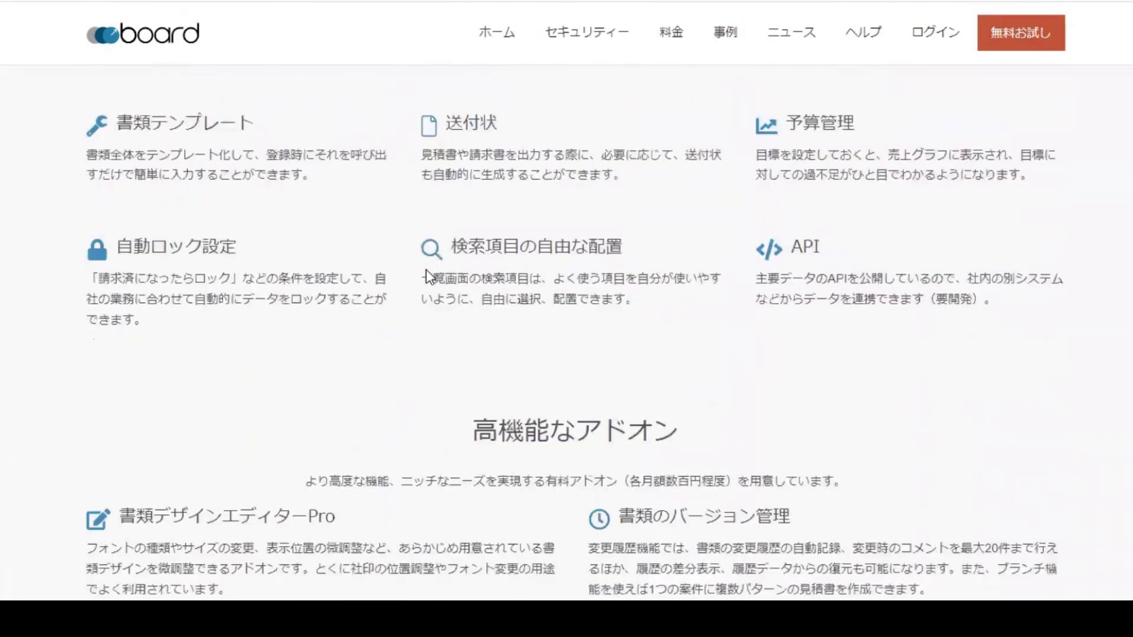
{"action": "scroll", "coordinate": [428, 271], "scroll_direction": "down", "scroll_amount": 20}
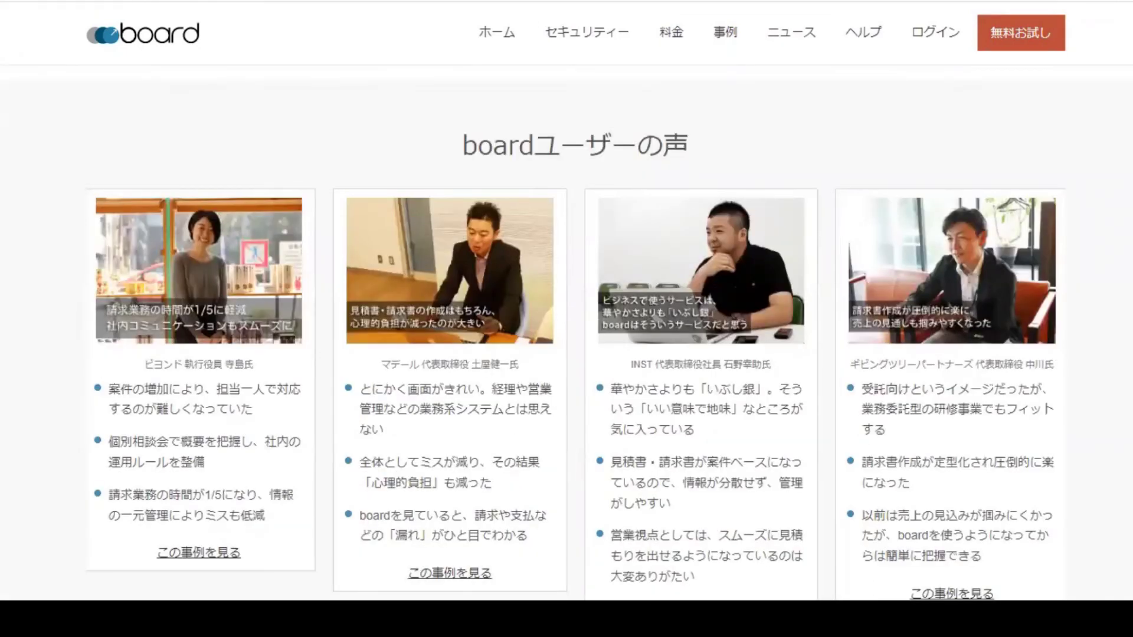
{"action": "scroll", "coordinate": [566, 331], "scroll_direction": "down", "scroll_amount": 4}
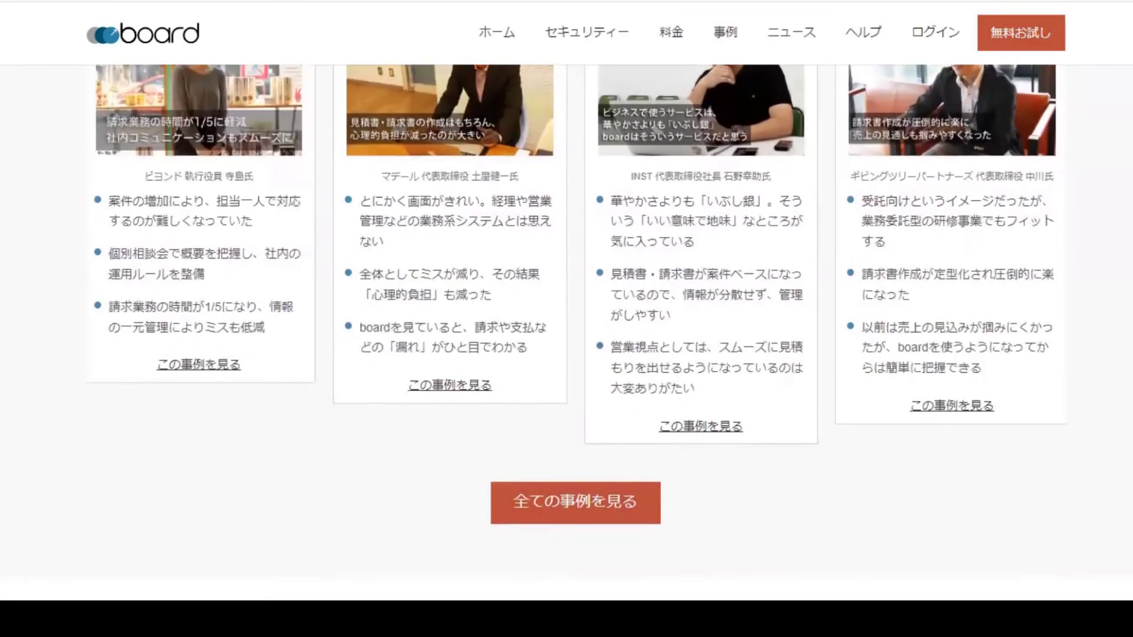
{"action": "scroll", "coordinate": [566, 331], "scroll_direction": "down", "scroll_amount": 8}
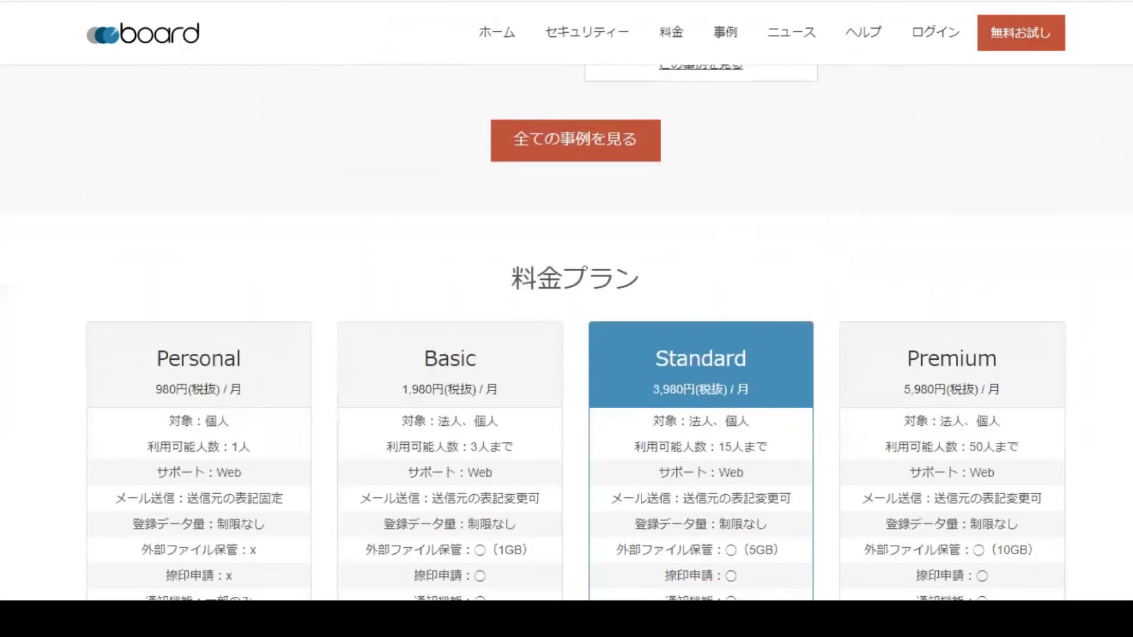
{"action": "scroll", "coordinate": [566, 330], "scroll_direction": "down", "scroll_amount": 20}
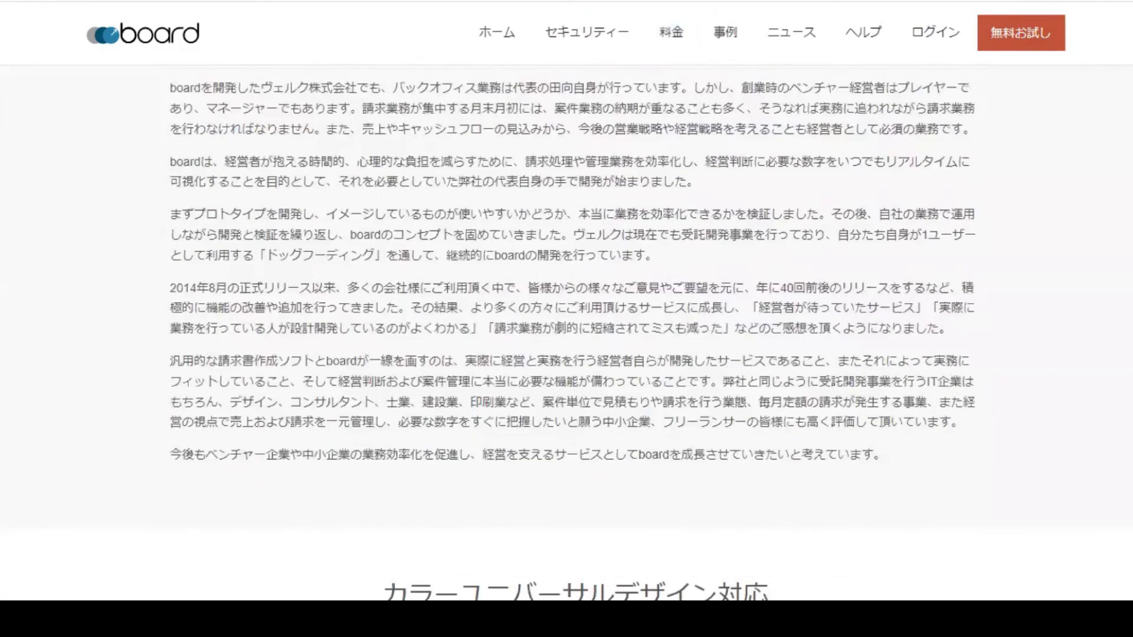
{"action": "scroll", "coordinate": [566, 330], "scroll_direction": "down", "scroll_amount": 20}
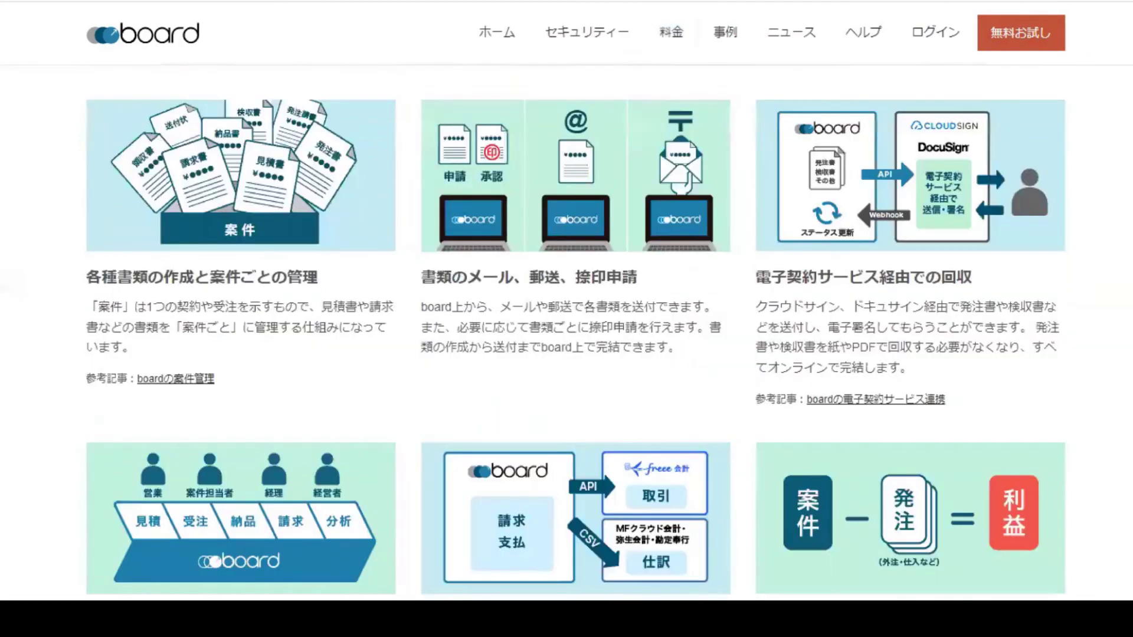